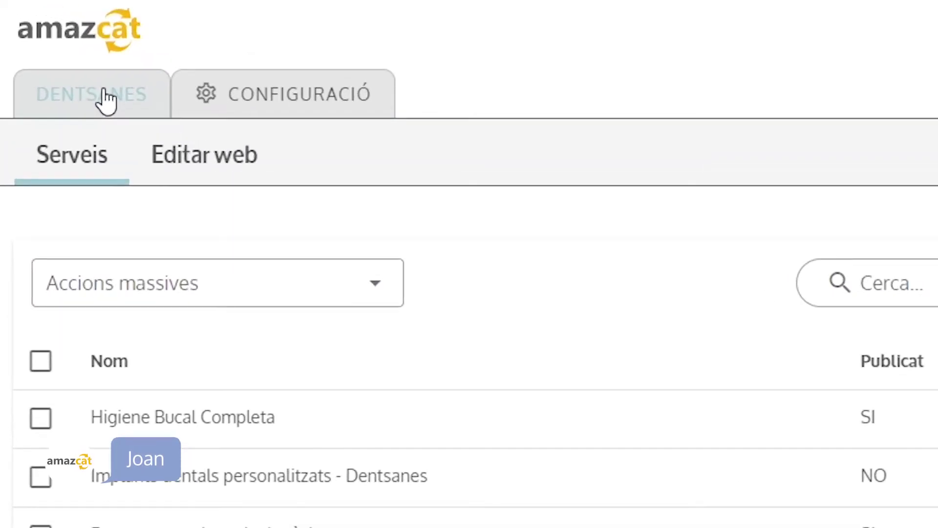
Open the Editar web editor for the Dentsanes site.
{"action": "left_click", "coordinate": [211, 160]}
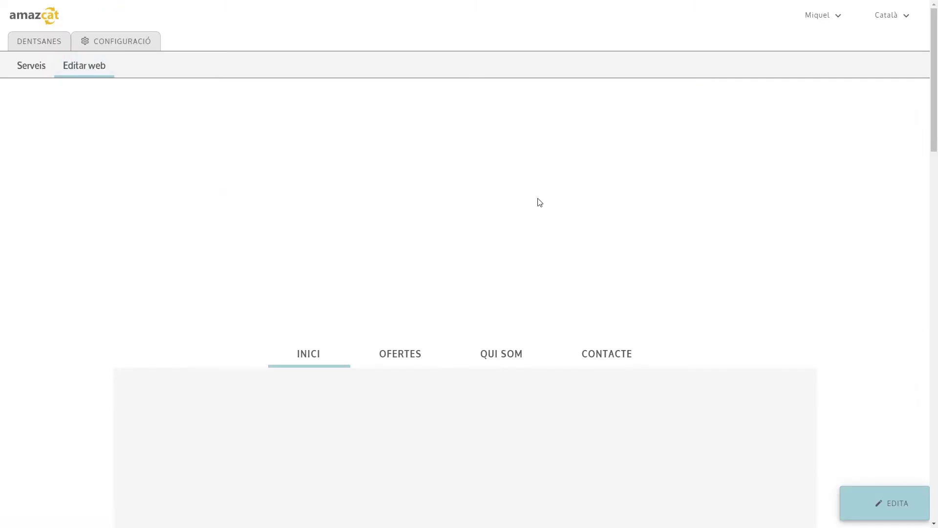
Scroll through the Editar web page and switch the site into edit mode with EDITA.
{"action": "scroll", "coordinate": [539, 202], "scroll_direction": "down", "scroll_amount": 10}
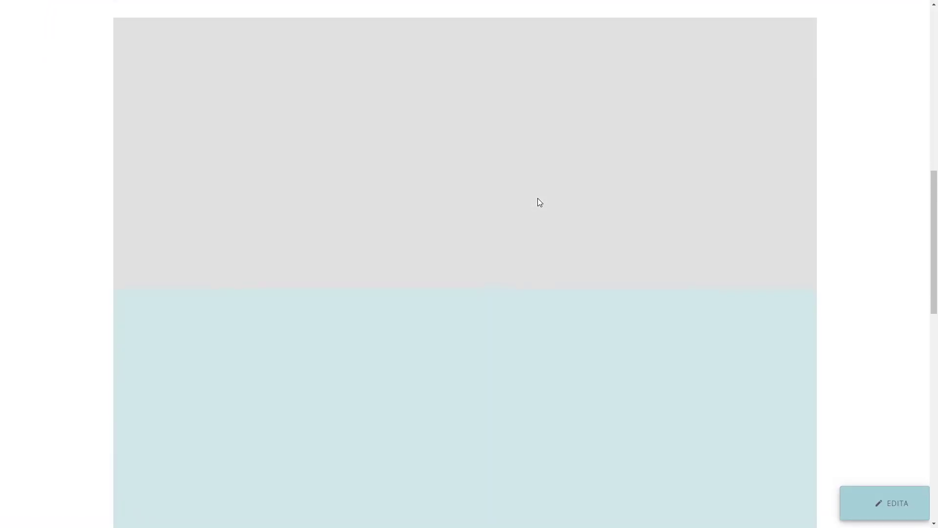
{"action": "scroll", "coordinate": [538, 198], "scroll_direction": "up", "scroll_amount": 8}
{"action": "scroll", "coordinate": [540, 201], "scroll_direction": "up", "scroll_amount": 3}
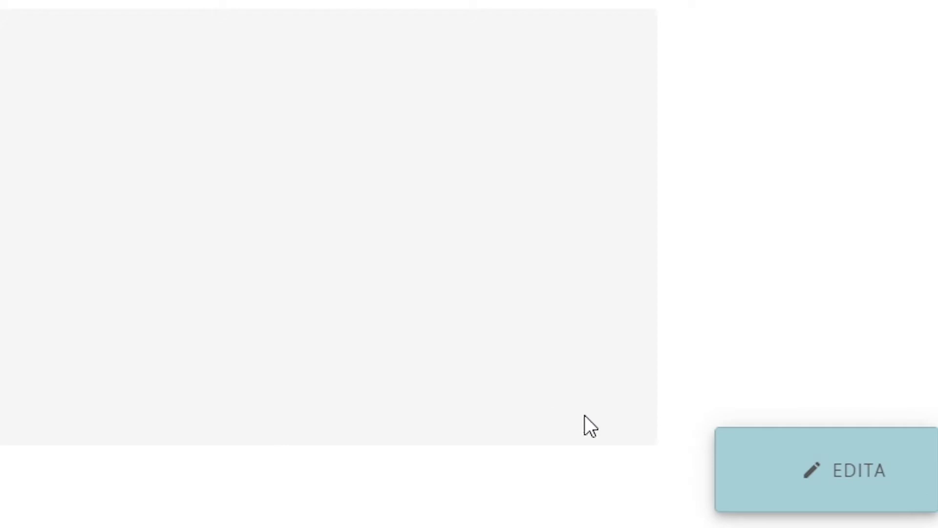
{"action": "left_click", "coordinate": [831, 485]}
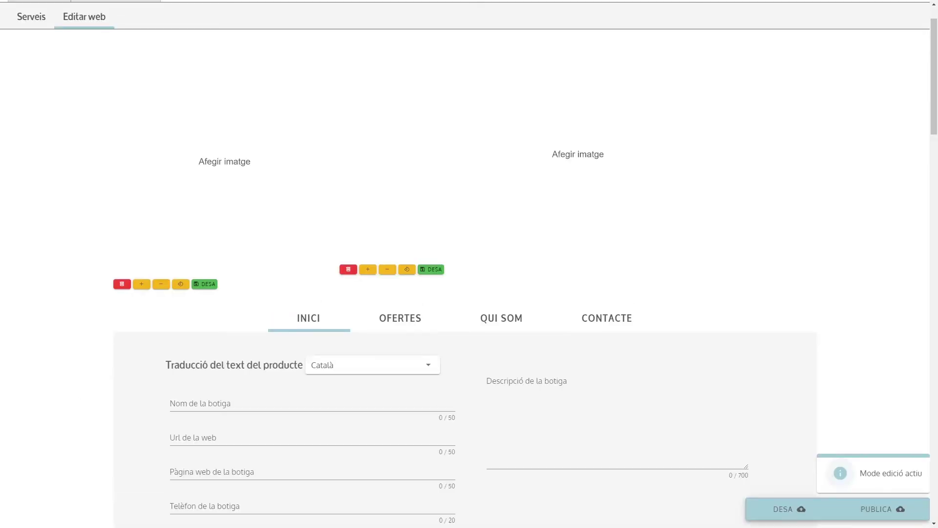
{"action": "scroll", "coordinate": [353, 219], "scroll_direction": "up", "scroll_amount": 1}
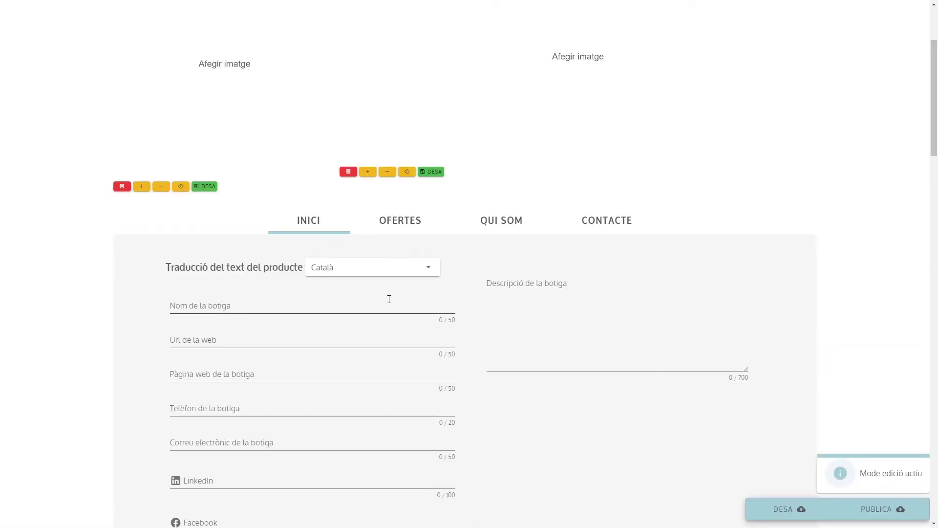
{"action": "left_click", "coordinate": [379, 268]}
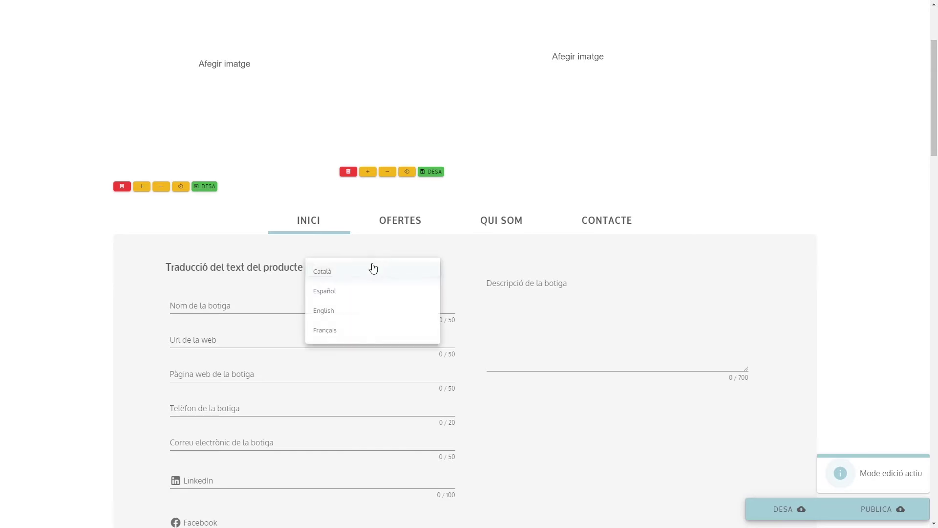
{"action": "left_click", "coordinate": [336, 271]}
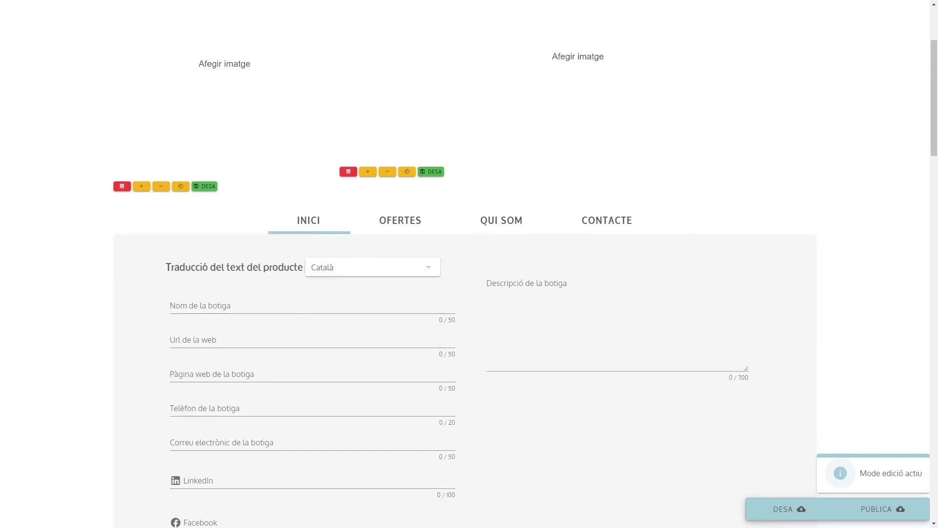
{"action": "scroll", "coordinate": [522, 252], "scroll_direction": "down", "scroll_amount": 2}
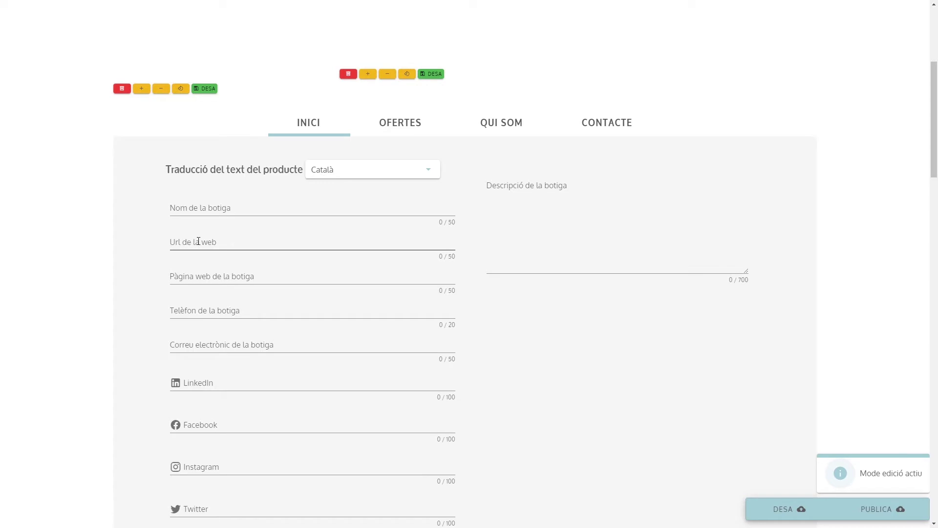
{"action": "scroll", "coordinate": [188, 266], "scroll_direction": "down", "scroll_amount": 1}
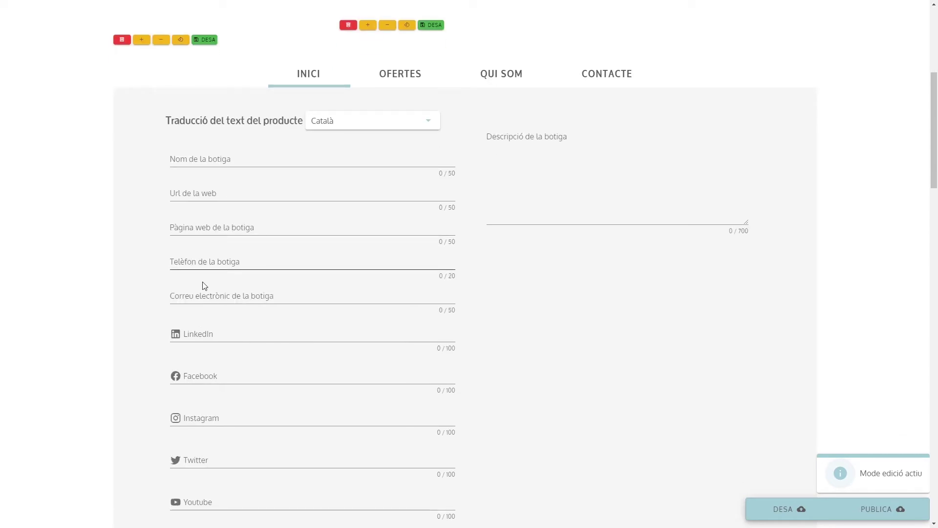
{"action": "scroll", "coordinate": [149, 282], "scroll_direction": "down", "scroll_amount": 1}
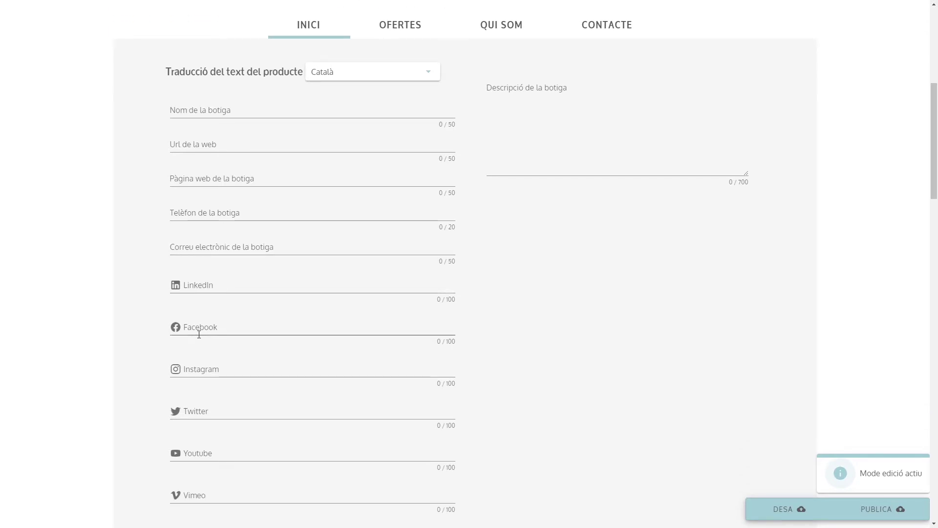
{"action": "scroll", "coordinate": [204, 486], "scroll_direction": "up", "scroll_amount": 1}
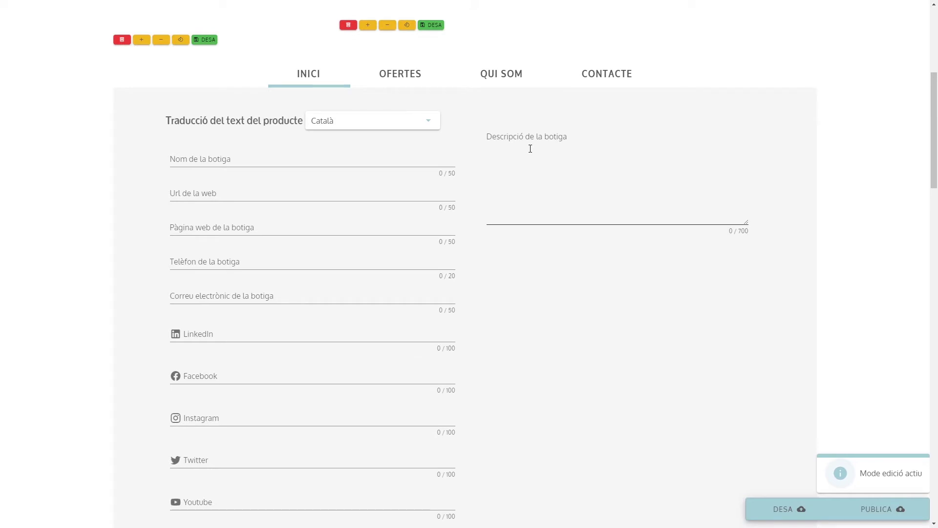
{"action": "scroll", "coordinate": [499, 247], "scroll_direction": "down", "scroll_amount": 5}
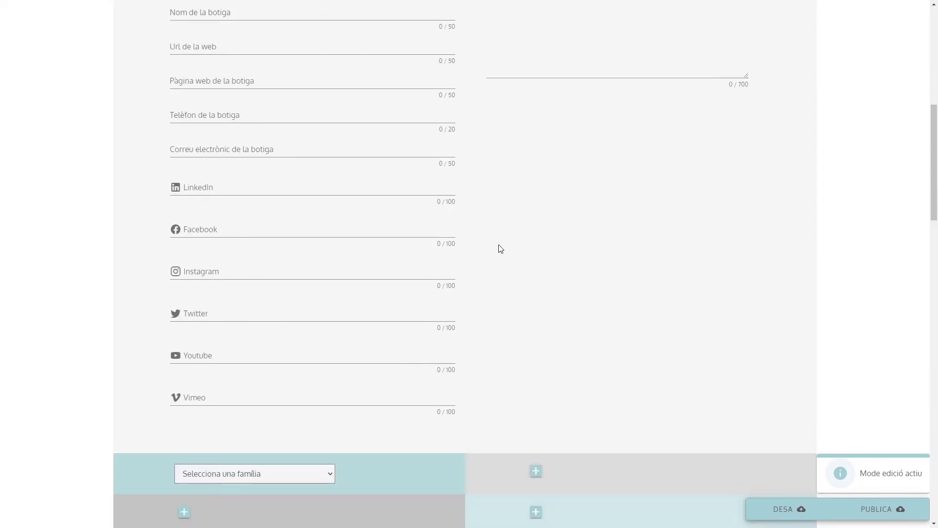
{"action": "scroll", "coordinate": [500, 248], "scroll_direction": "down", "scroll_amount": 2}
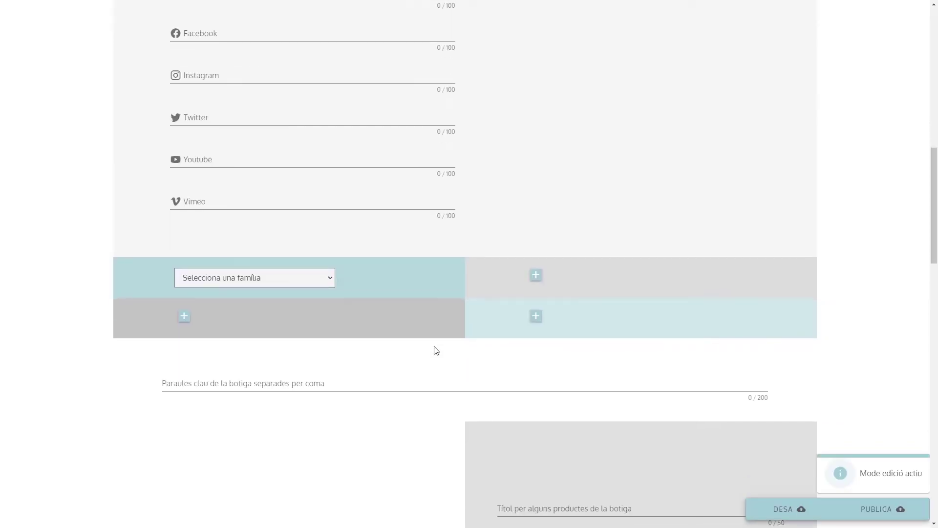
{"action": "scroll", "coordinate": [431, 346], "scroll_direction": "down", "scroll_amount": 1}
{"action": "scroll", "coordinate": [428, 341], "scroll_direction": "down", "scroll_amount": 1}
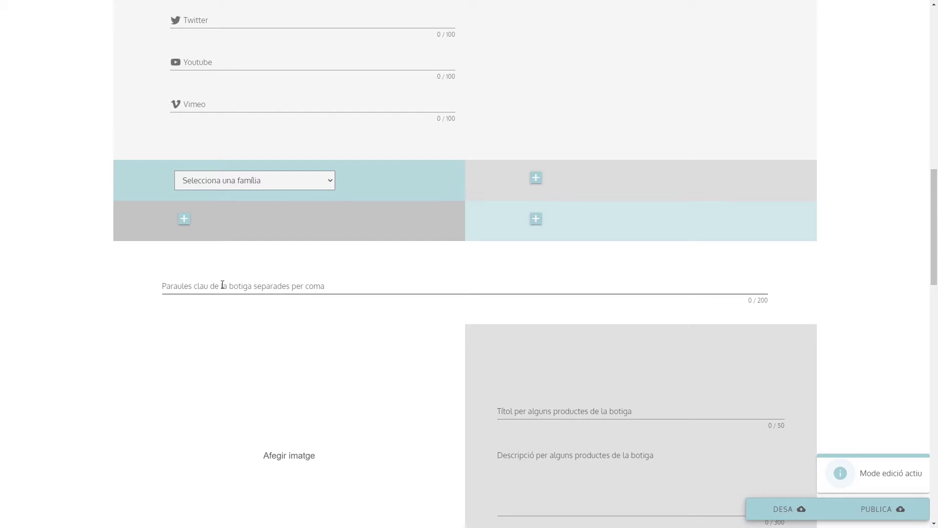
{"action": "scroll", "coordinate": [434, 250], "scroll_direction": "down", "scroll_amount": 1}
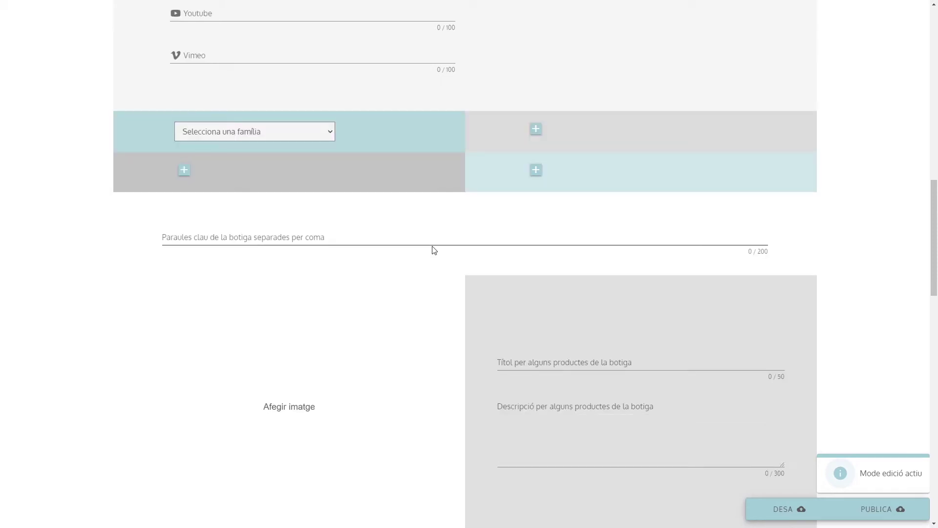
{"action": "scroll", "coordinate": [434, 250], "scroll_direction": "down", "scroll_amount": 1}
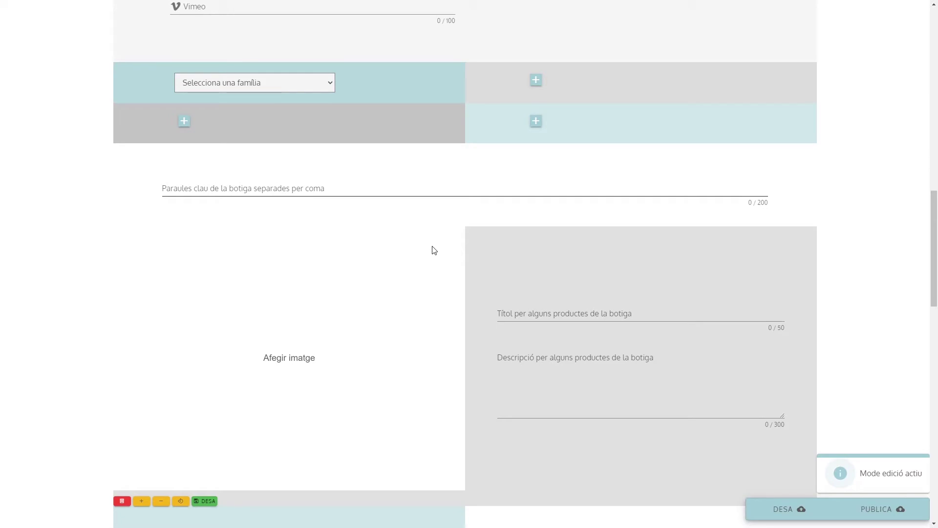
{"action": "scroll", "coordinate": [434, 250], "scroll_direction": "down", "scroll_amount": 6}
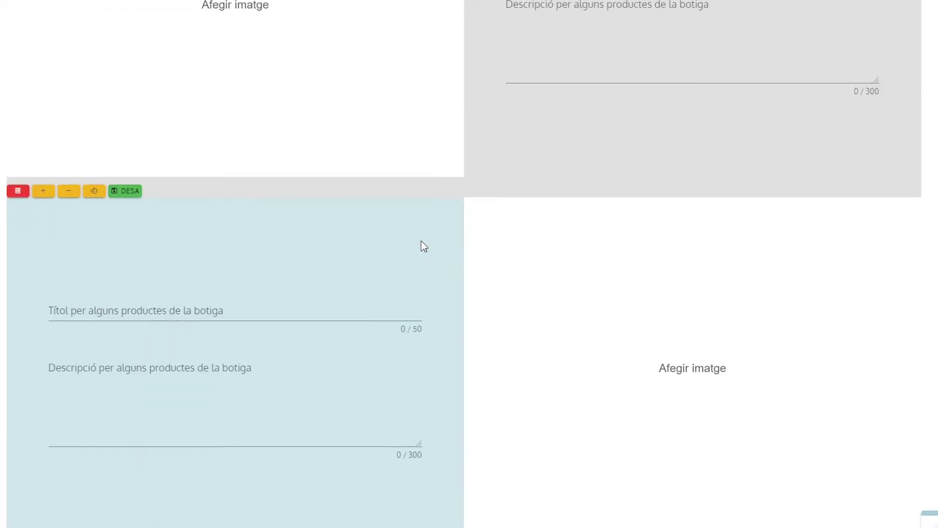
{"action": "scroll", "coordinate": [424, 244], "scroll_direction": "down", "scroll_amount": 5}
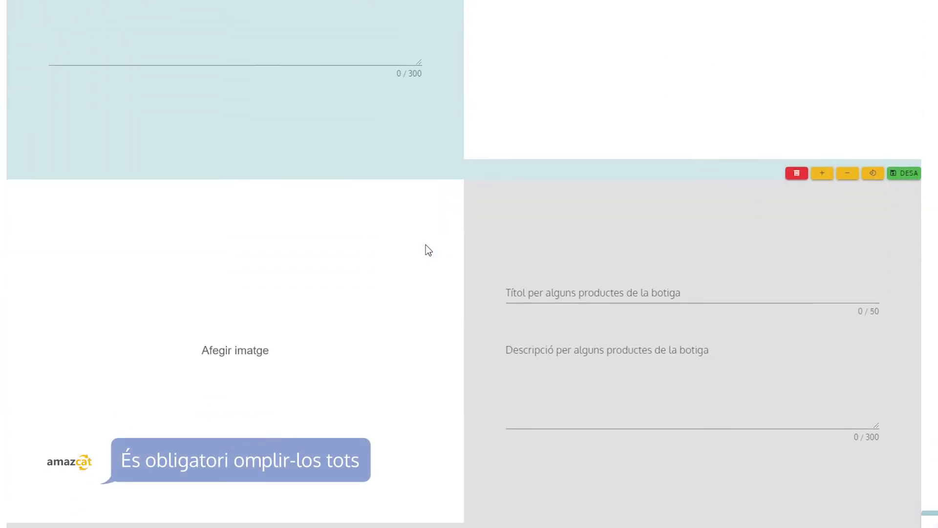
{"action": "scroll", "coordinate": [429, 250], "scroll_direction": "down", "scroll_amount": 5}
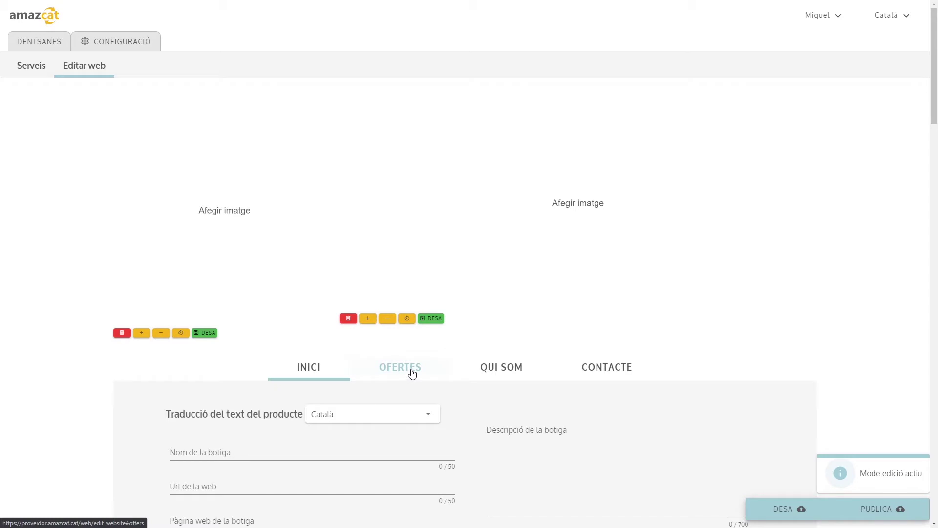
Show the Ofertes page's three treatment offers and search them for 'empasta'.
{"action": "left_click", "coordinate": [404, 372]}
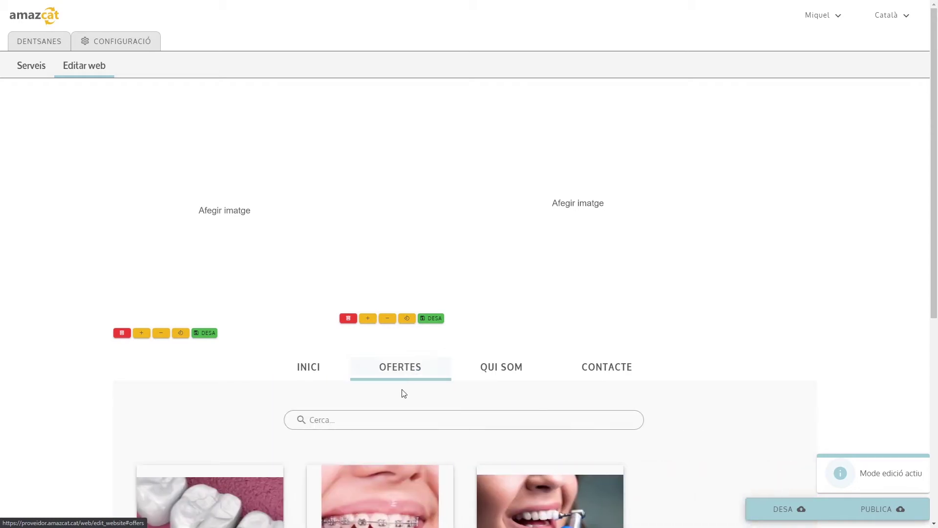
{"action": "scroll", "coordinate": [362, 391], "scroll_direction": "down", "scroll_amount": 1}
{"action": "scroll", "coordinate": [362, 390], "scroll_direction": "down", "scroll_amount": 3}
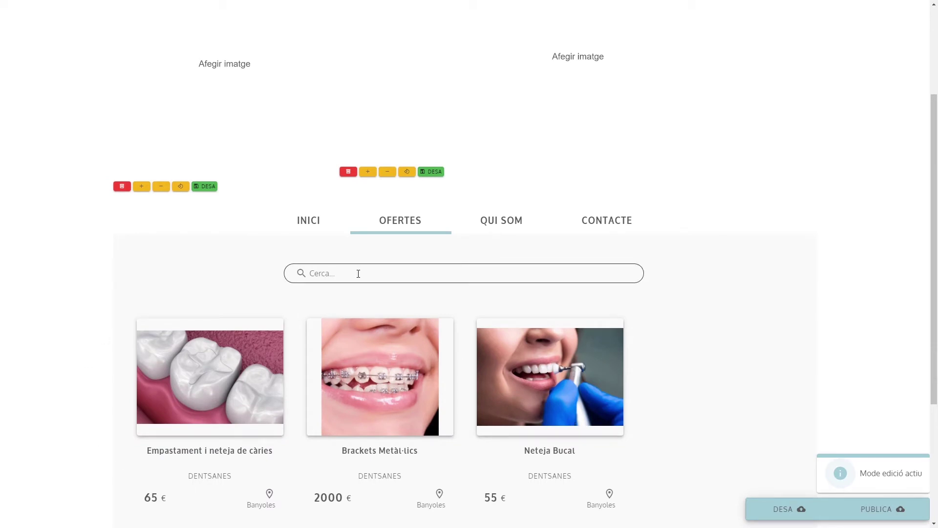
{"action": "left_click", "coordinate": [332, 271]}
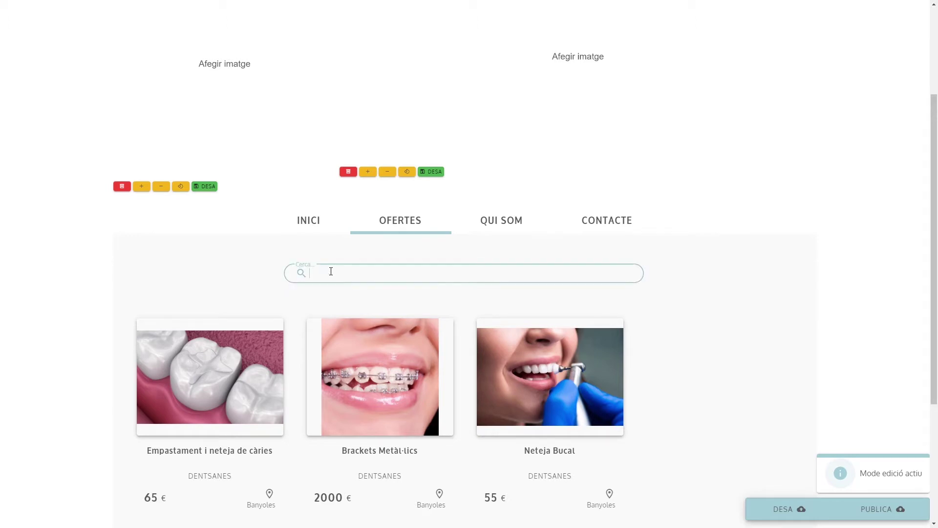
{"action": "type", "text": "empasta"}
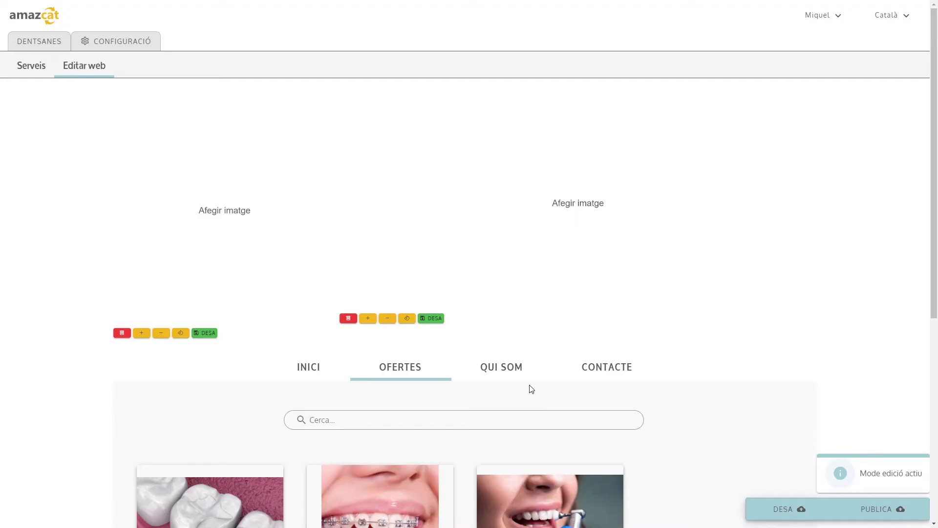
Bring up the Qui som page and look through its description, image and about-us fields.
{"action": "left_click", "coordinate": [499, 368]}
{"action": "scroll", "coordinate": [488, 415], "scroll_direction": "down", "scroll_amount": 7}
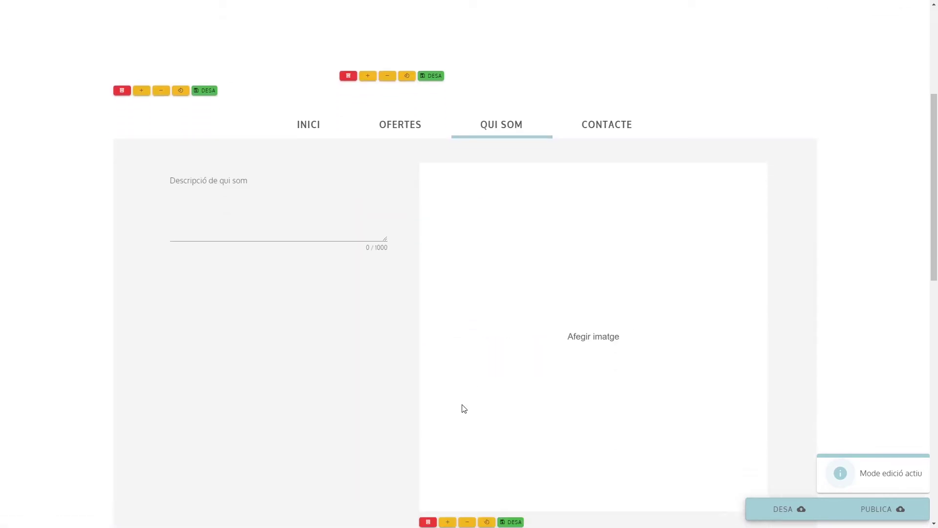
{"action": "scroll", "coordinate": [455, 411], "scroll_direction": "down", "scroll_amount": 6}
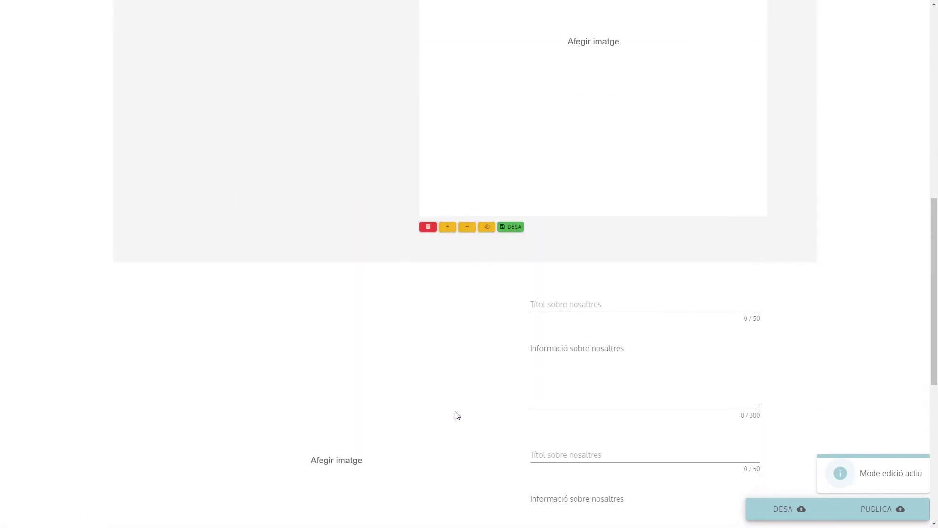
{"action": "scroll", "coordinate": [456, 415], "scroll_direction": "down", "scroll_amount": 4}
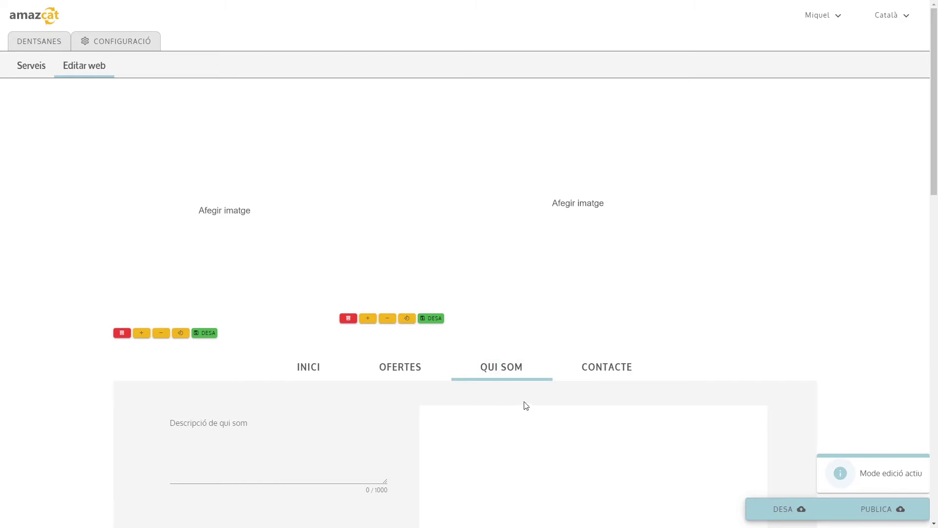
{"action": "left_click", "coordinate": [592, 370]}
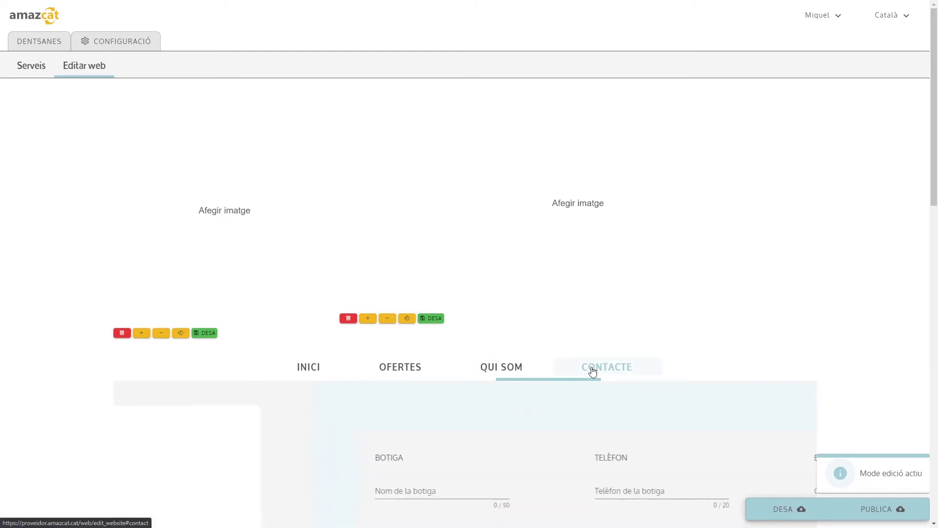
{"action": "scroll", "coordinate": [499, 310], "scroll_direction": "down", "scroll_amount": 3}
{"action": "scroll", "coordinate": [497, 307], "scroll_direction": "down", "scroll_amount": 3}
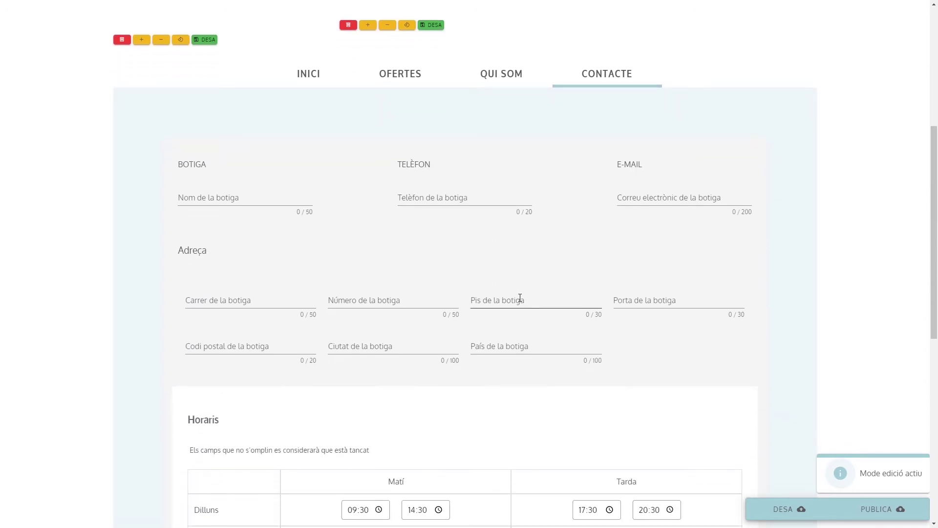
{"action": "scroll", "coordinate": [490, 301], "scroll_direction": "down", "scroll_amount": 5}
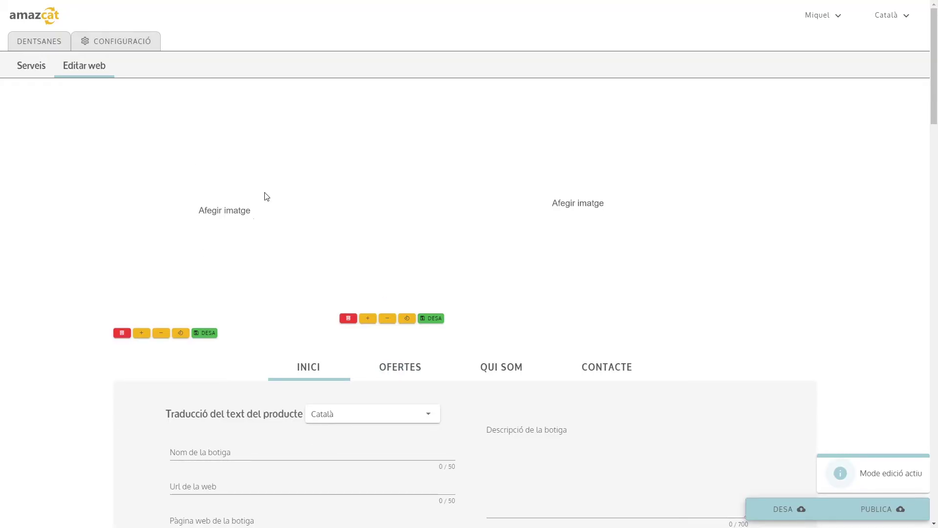
Insert the PERFIL1 dentist logo into the left image slot.
{"action": "left_click", "coordinate": [224, 220]}
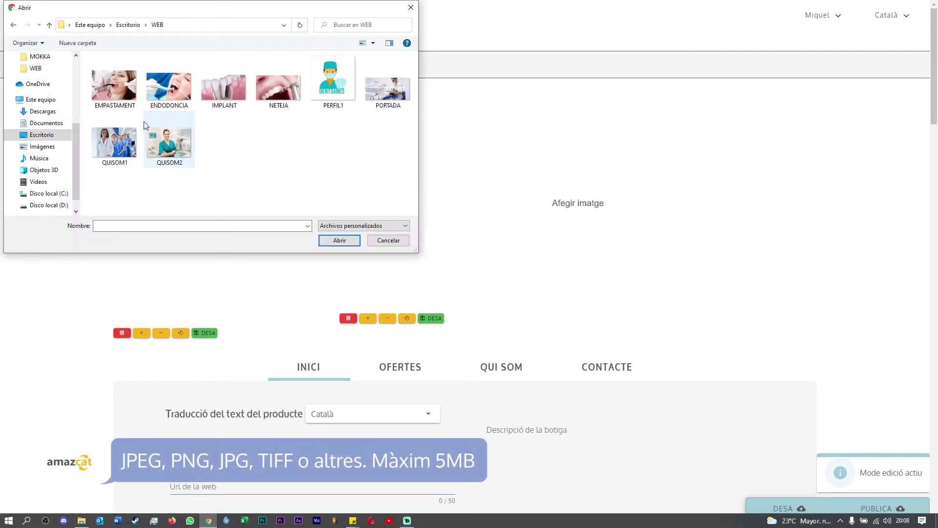
{"action": "left_click", "coordinate": [342, 91]}
{"action": "double_click", "coordinate": [344, 92]}
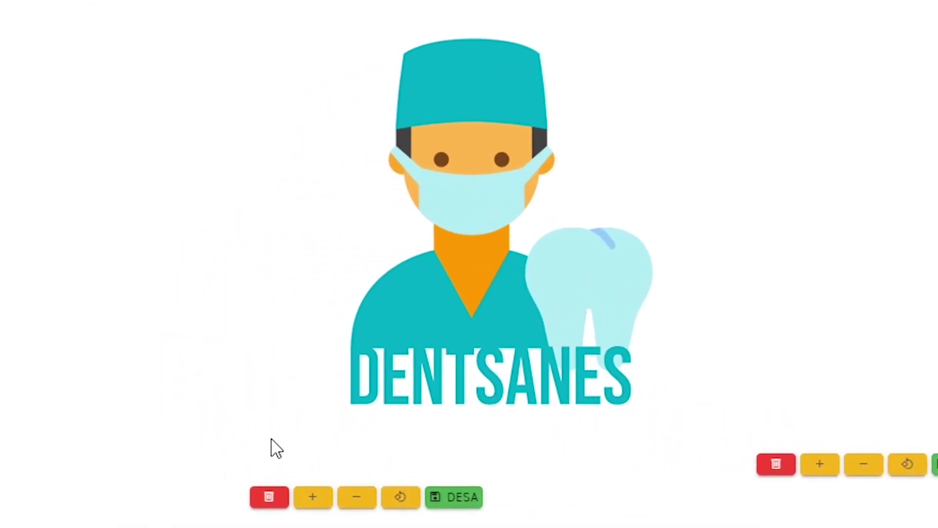
Adjust the logo's size and rotate it through a full turn back to upright.
{"action": "left_click", "coordinate": [316, 502]}
{"action": "left_click", "coordinate": [356, 503]}
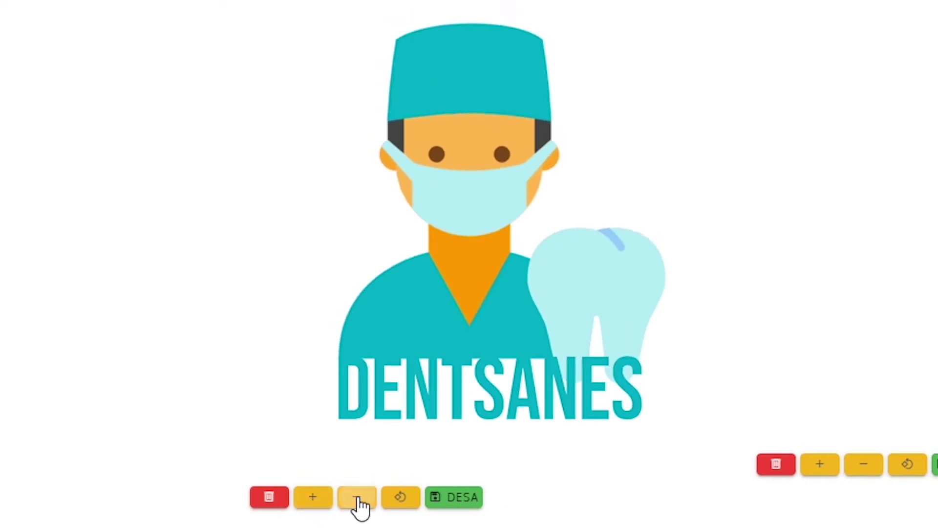
{"action": "left_click", "coordinate": [358, 504]}
{"action": "left_click", "coordinate": [358, 504]}
{"action": "left_click", "coordinate": [323, 505]}
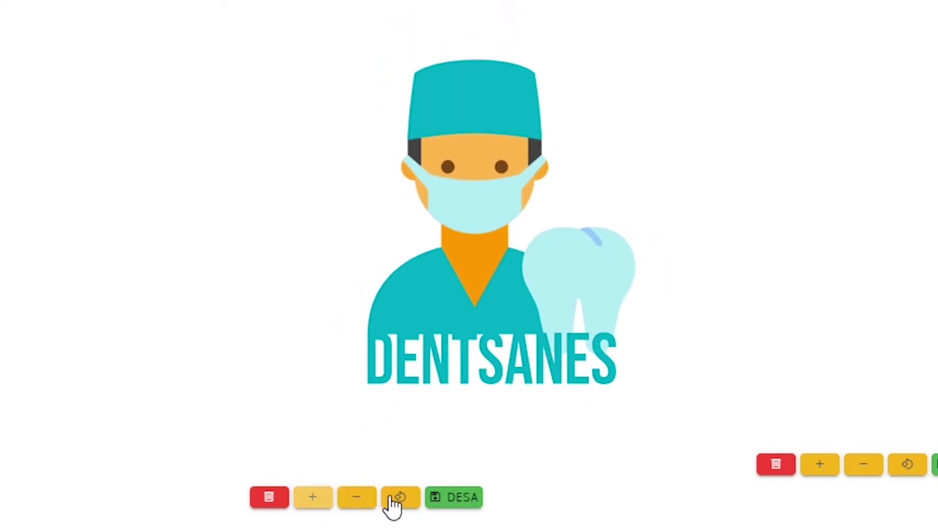
{"action": "left_click", "coordinate": [406, 507]}
{"action": "left_click", "coordinate": [407, 508]}
{"action": "left_click", "coordinate": [407, 508]}
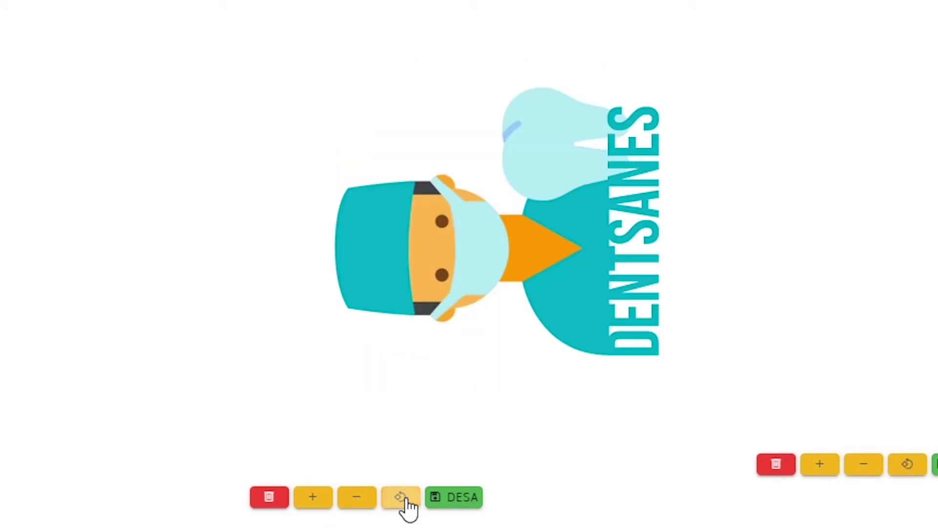
{"action": "left_click", "coordinate": [407, 508]}
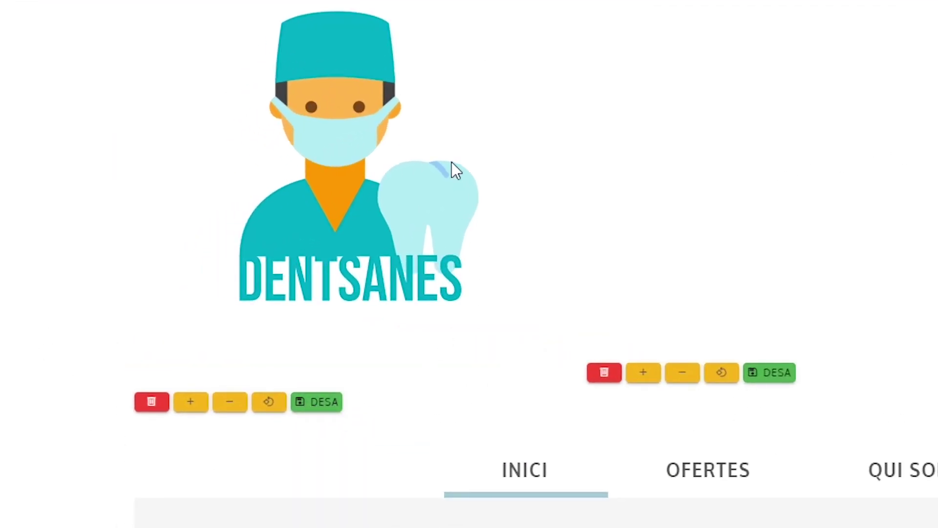
Save the logo, then set the shop name to 'Dentsanes' and the URL to 'dentsanes'.
{"action": "left_click", "coordinate": [328, 404]}
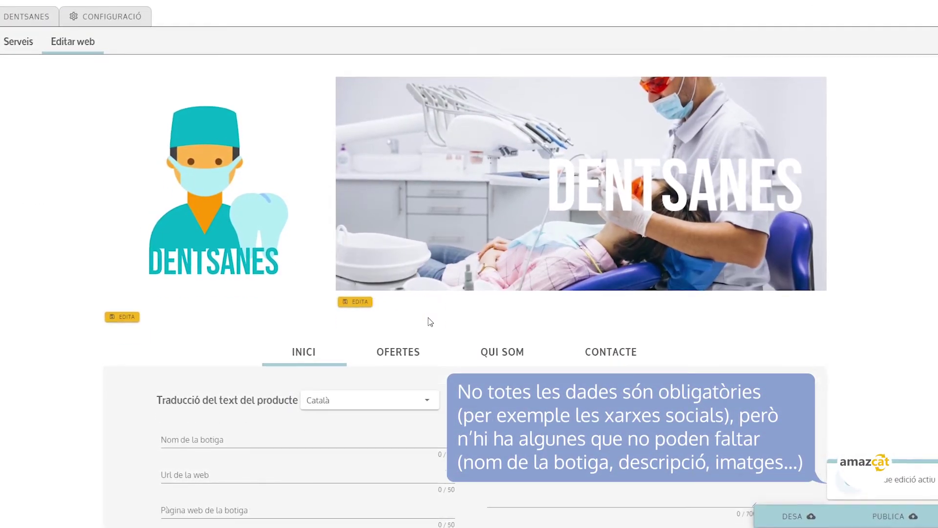
{"action": "scroll", "coordinate": [430, 322], "scroll_direction": "down", "scroll_amount": 4}
{"action": "left_click", "coordinate": [192, 250]}
{"action": "type", "text": "Dentsanes"}
{"action": "left_click", "coordinate": [205, 292]}
{"action": "type", "text": "dentsanes"}
Fill in the shop's website address, phone number and e-mail address.
{"action": "scroll", "coordinate": [262, 266], "scroll_direction": "down", "scroll_amount": 2}
{"action": "left_click", "coordinate": [243, 227]}
{"action": "type", "text": "www.den"}
{"action": "left_click", "coordinate": [229, 260]}
{"action": "type", "text": "872"}
{"action": "left_click", "coordinate": [216, 298]}
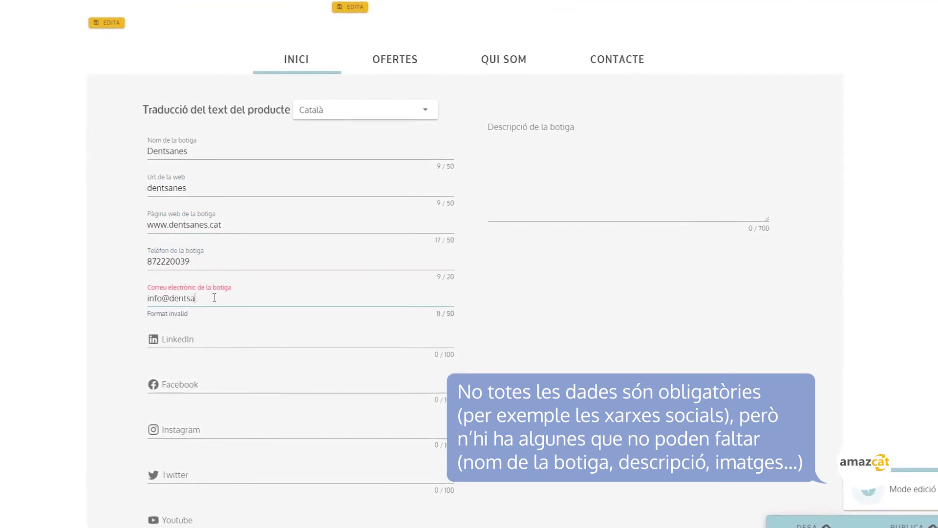
Enter the Dentsanes LinkedIn and Instagram profile addresses.
{"action": "scroll", "coordinate": [213, 294], "scroll_direction": "down", "scroll_amount": 1}
{"action": "left_click", "coordinate": [208, 287]}
{"action": "type", "text": "linked.in/dentsanes"}
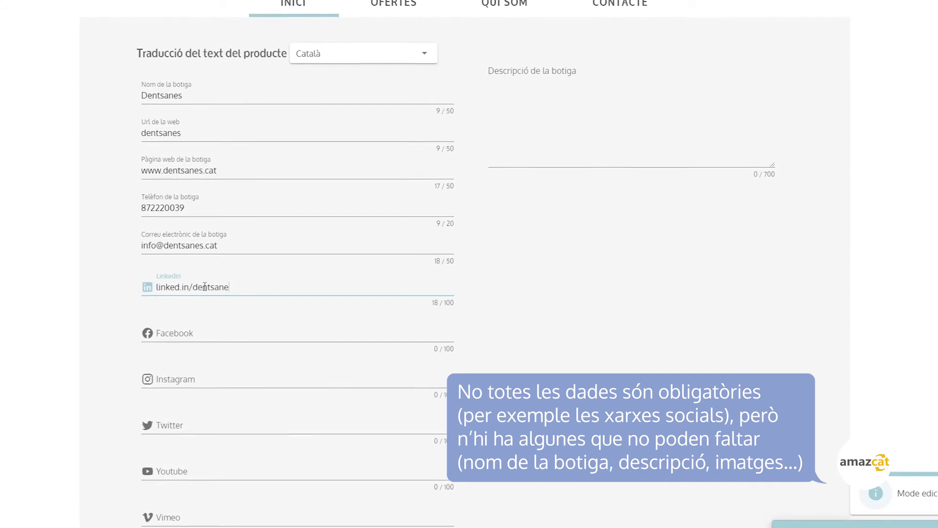
{"action": "scroll", "coordinate": [206, 286], "scroll_direction": "down", "scroll_amount": 2}
{"action": "left_click", "coordinate": [360, 270]}
{"action": "type", "text": "instagram.com/dentsanes"}
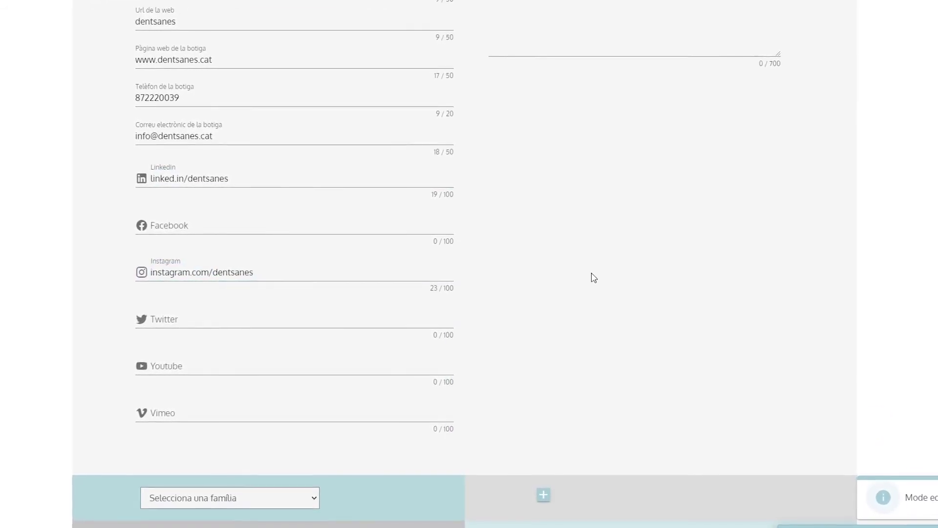
Add the clinic description about affordable prices, guaranteed quality and central Girona parking.
{"action": "scroll", "coordinate": [501, 238], "scroll_direction": "up", "scroll_amount": 5}
{"action": "left_click", "coordinate": [518, 168]}
{"action": "type", "text": "A Dentsanes oferim les millors solucions pels nostres pacients. Som un equip de quinze professionals en els diferents sectors de l'odontologia. Vine a veure'ns a Dentsanes i somriu com mai ho havies fet."}
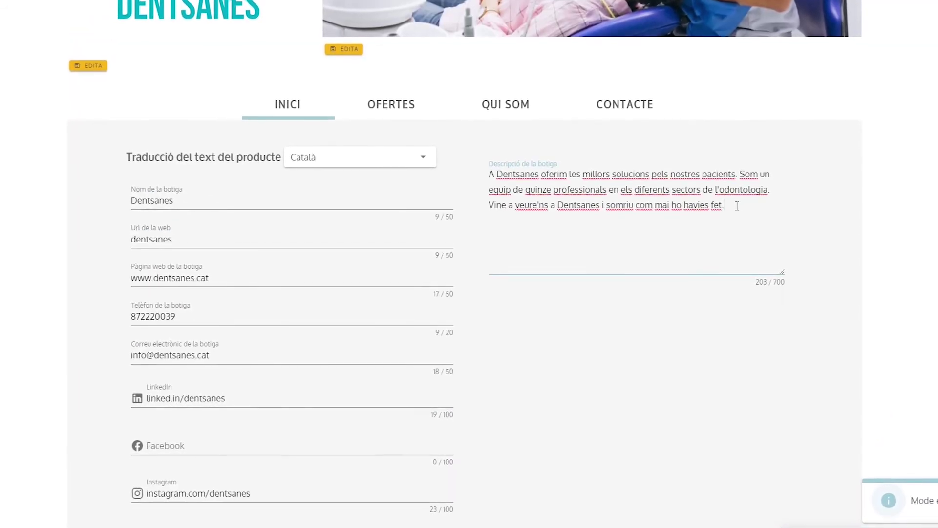
{"action": "type", "text": "Preus econòmics i qualitat garanti"}
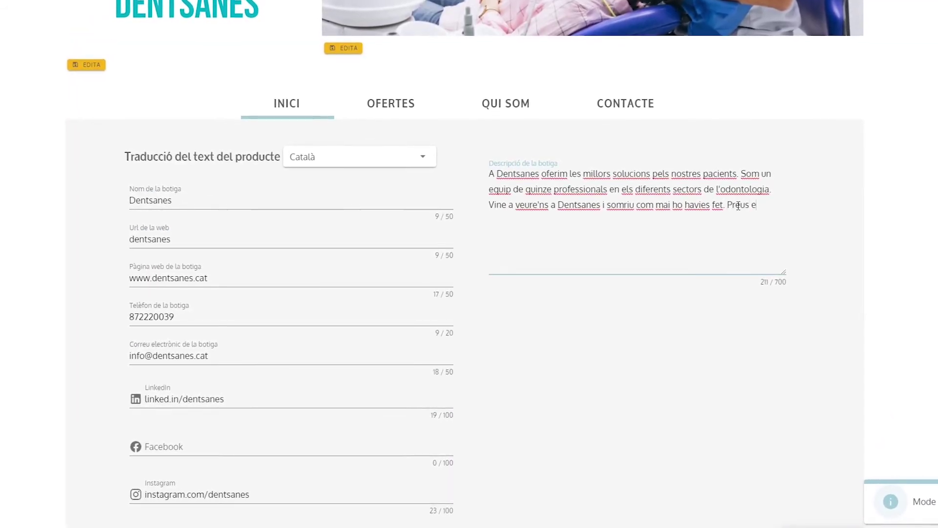
{"action": "type", "text": "da. Estem al centre de Girona, tenim aparcam"}
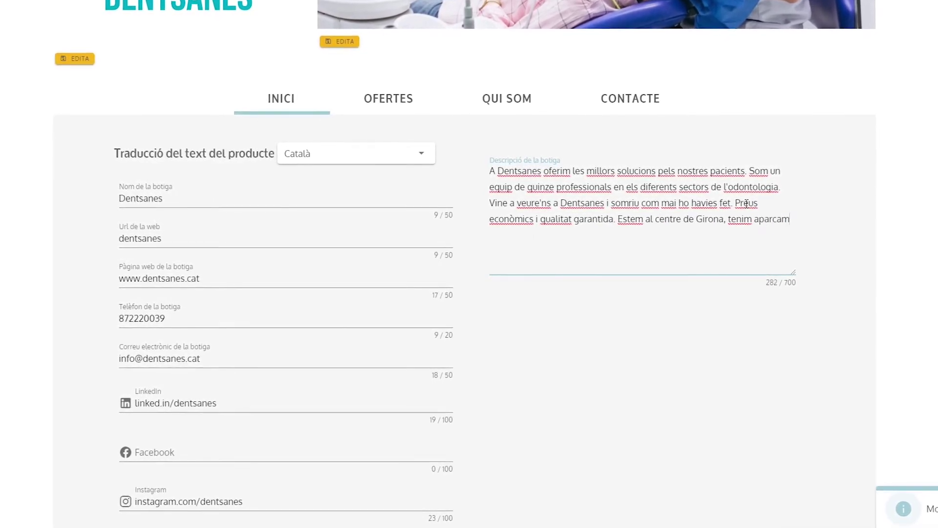
{"action": "type", "text": "ent pels clients."}
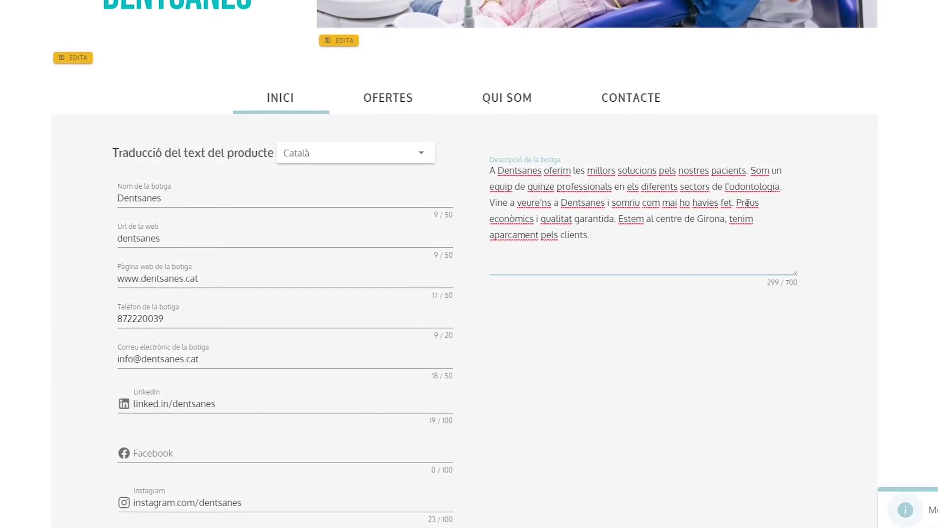
{"action": "scroll", "coordinate": [541, 205], "scroll_direction": "down", "scroll_amount": 9}
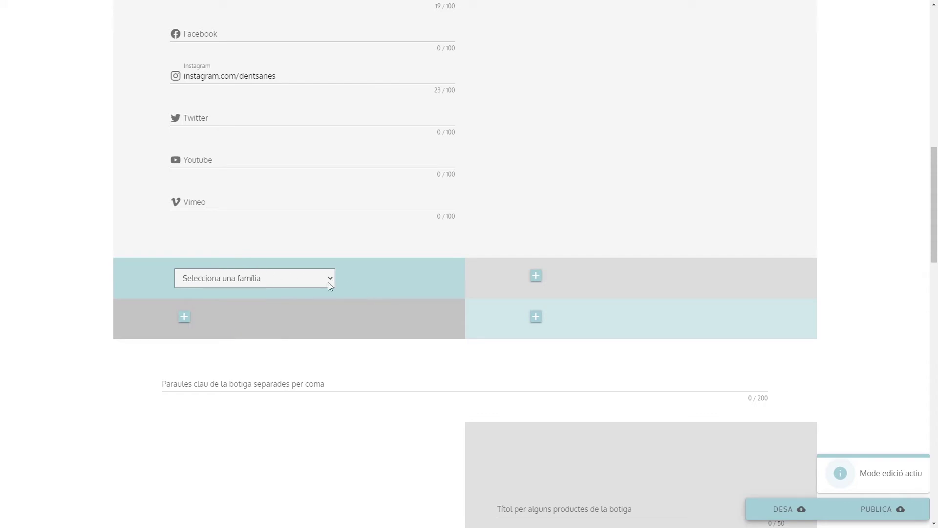
Set the family to Sanitat, salut i benestar and add keywords: Reconstruccions, empastaments, neteges dentals….
{"action": "left_click", "coordinate": [284, 277]}
{"action": "left_click_drag", "start_coordinate": [328, 313], "coordinate": [326, 414]}
{"action": "left_click", "coordinate": [221, 385]}
{"action": "scroll", "coordinate": [251, 387], "scroll_direction": "down", "scroll_amount": 2}
{"action": "left_click", "coordinate": [192, 282]}
{"action": "type", "text": "Reconstruc"}
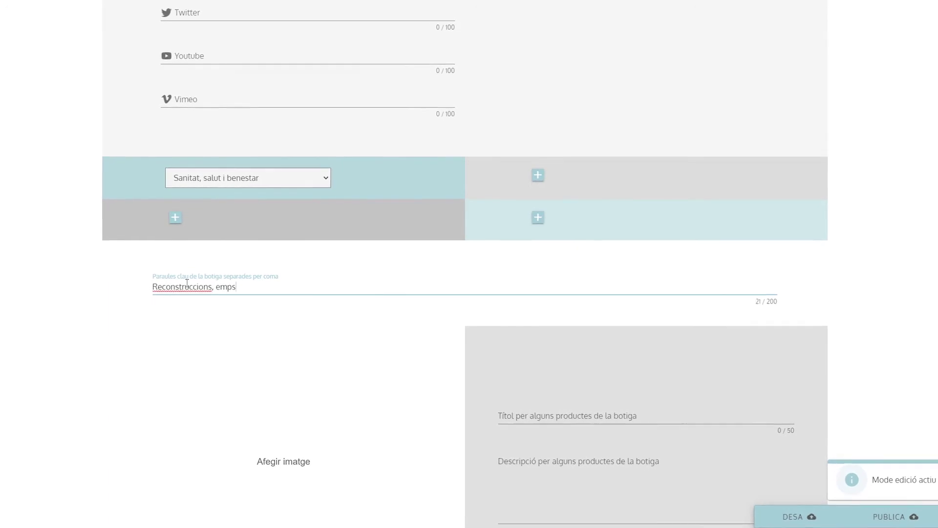
{"action": "type", "text": "cions, empastaments, neteges dentals, endodòncies, implants, brackets, extraccions, cirurgies."}
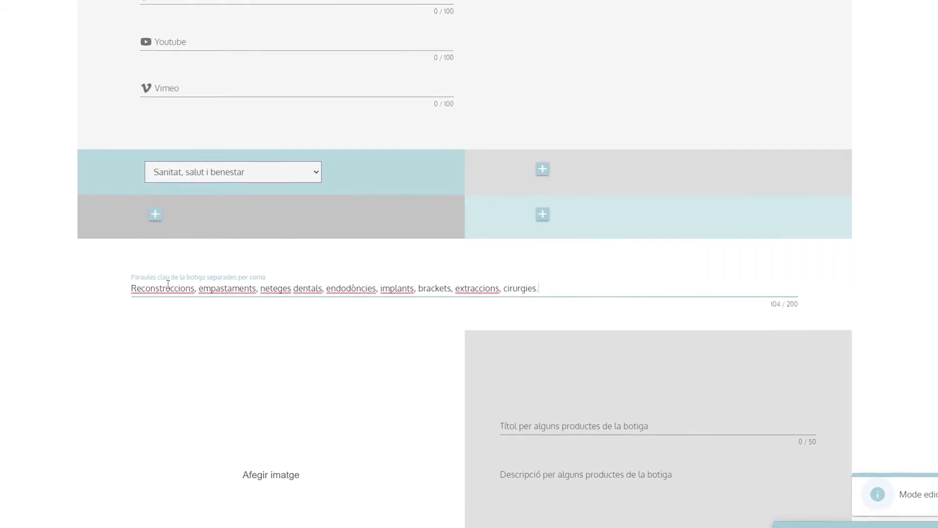
{"action": "scroll", "coordinate": [167, 283], "scroll_direction": "down", "scroll_amount": 5}
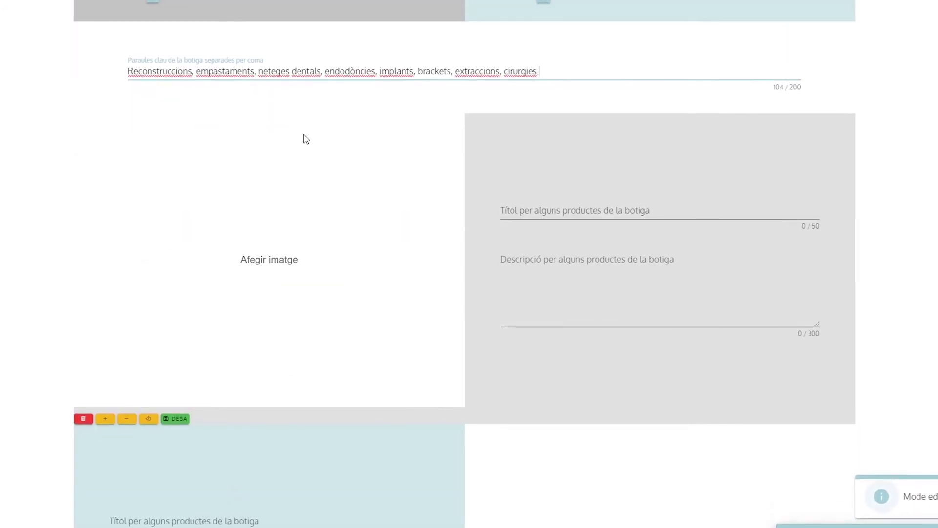
Give the first product block the dental cleaning photo and title 'Neteje'.
{"action": "left_click", "coordinate": [276, 254]}
{"action": "left_click", "coordinate": [324, 234]}
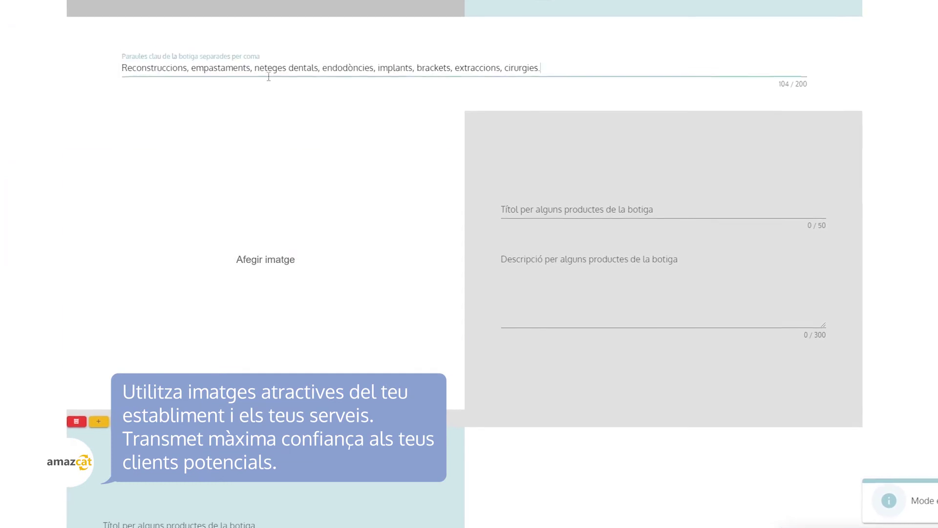
{"action": "left_click", "coordinate": [525, 213]}
{"action": "type", "text": "Neteje"}
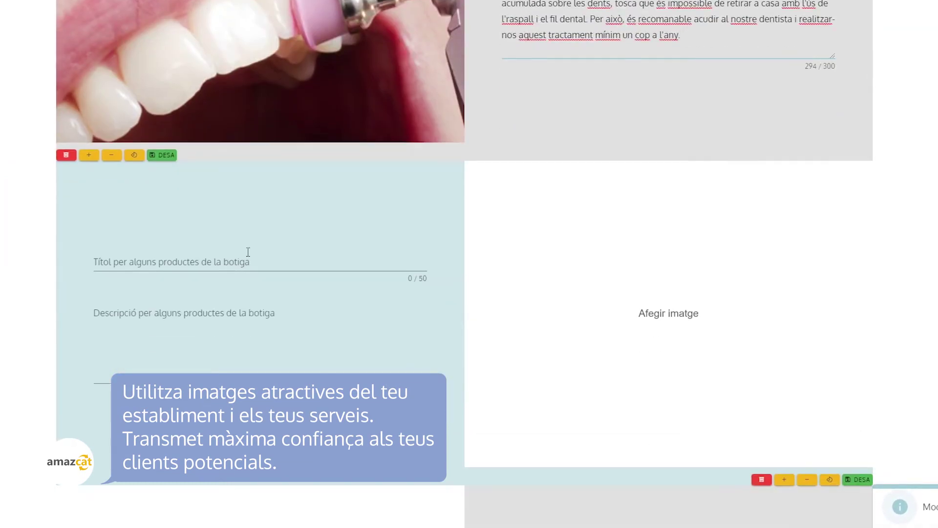
Add the Reconstruccions and Implants product blocks, each with its photo and title.
{"action": "left_click", "coordinate": [247, 251]}
{"action": "type", "text": "Reconstruccions"}
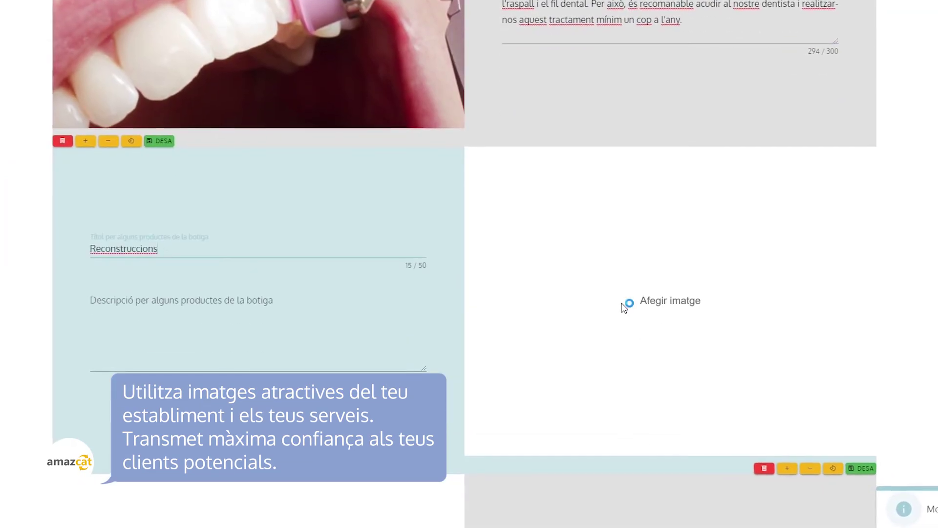
{"action": "left_click", "coordinate": [619, 309]}
{"action": "double_click", "coordinate": [52, 105]}
{"action": "scroll", "coordinate": [81, 259], "scroll_direction": "up", "scroll_amount": 3}
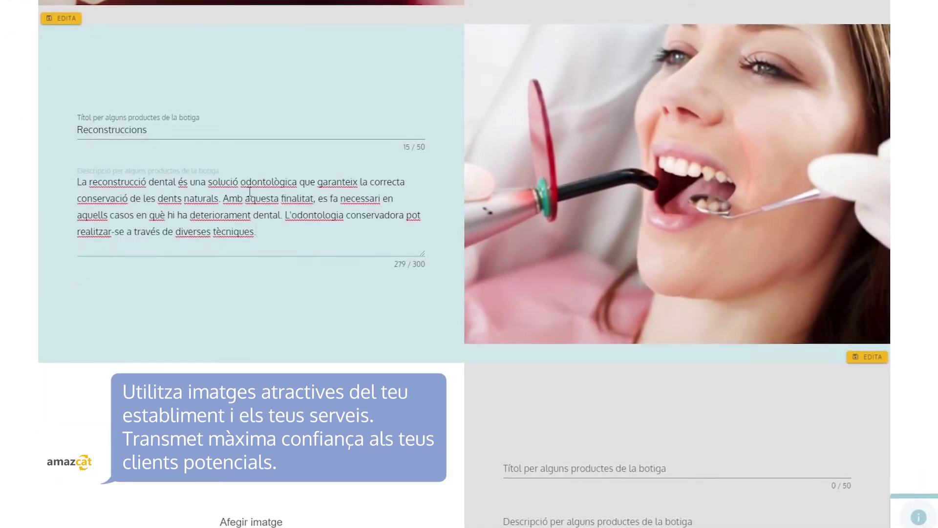
{"action": "scroll", "coordinate": [249, 191], "scroll_direction": "down", "scroll_amount": 4}
{"action": "left_click", "coordinate": [251, 342]}
{"action": "double_click", "coordinate": [172, 50]}
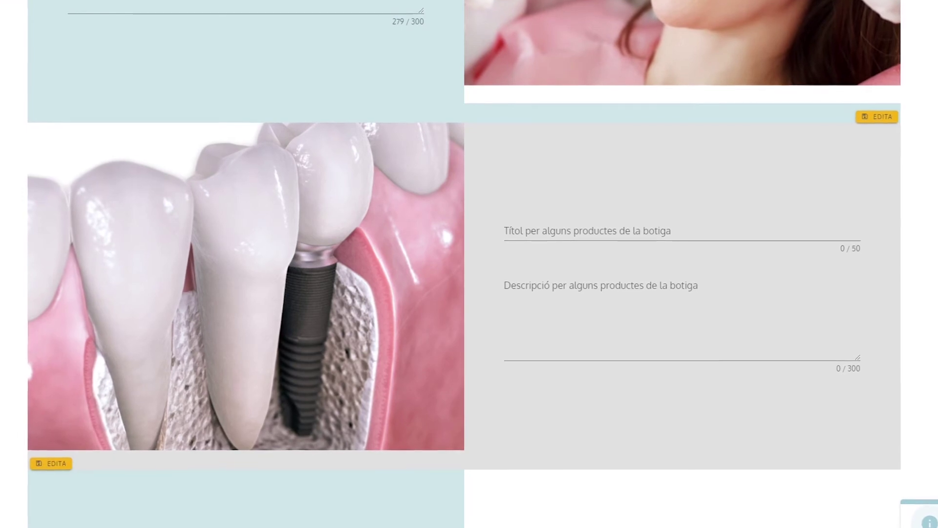
{"action": "type", "text": "Implants"}
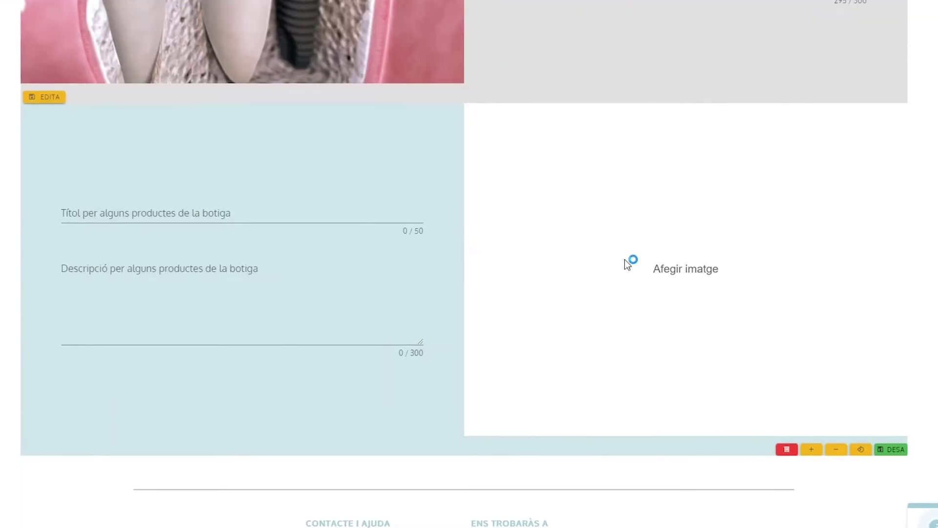
Add the endodontics photo and title 'Endodòncies' to a new block, then save it.
{"action": "left_click", "coordinate": [626, 259]}
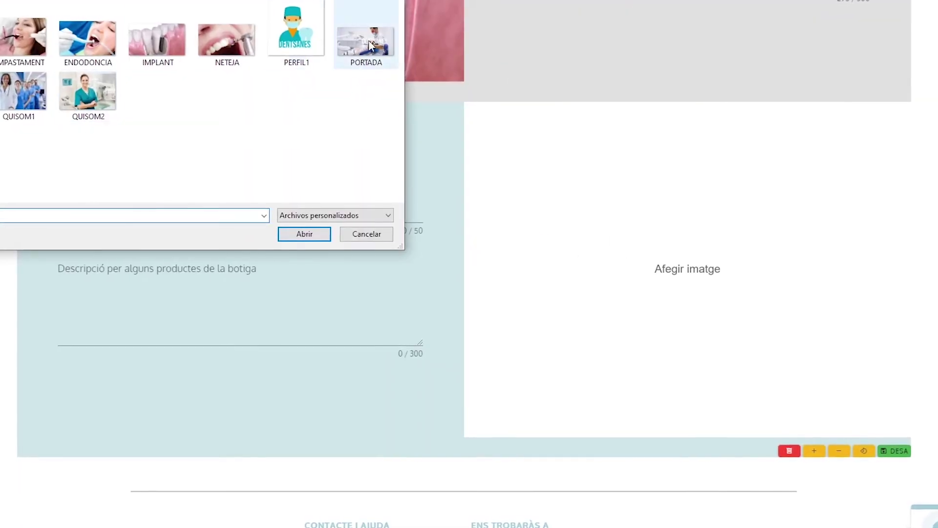
{"action": "double_click", "coordinate": [88, 38]}
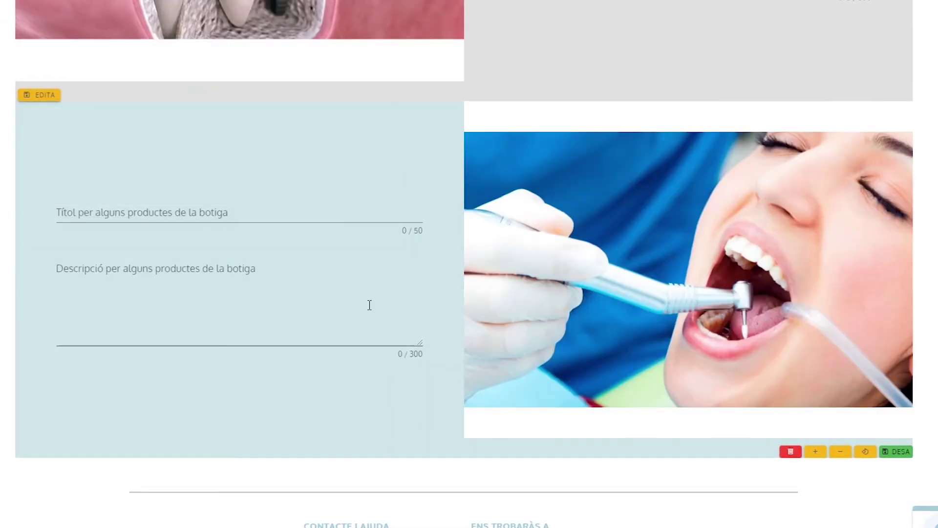
{"action": "scroll", "coordinate": [368, 306], "scroll_direction": "down", "scroll_amount": 1}
{"action": "left_click", "coordinate": [215, 153]}
{"action": "type", "text": "Endodòncies"}
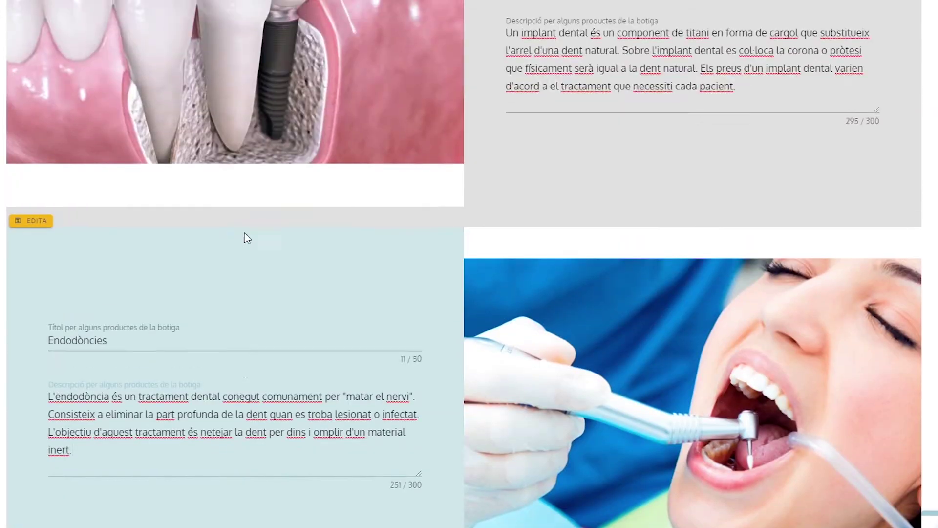
{"action": "scroll", "coordinate": [244, 237], "scroll_direction": "down", "scroll_amount": 3}
{"action": "scroll", "coordinate": [115, 238], "scroll_direction": "up", "scroll_amount": 3}
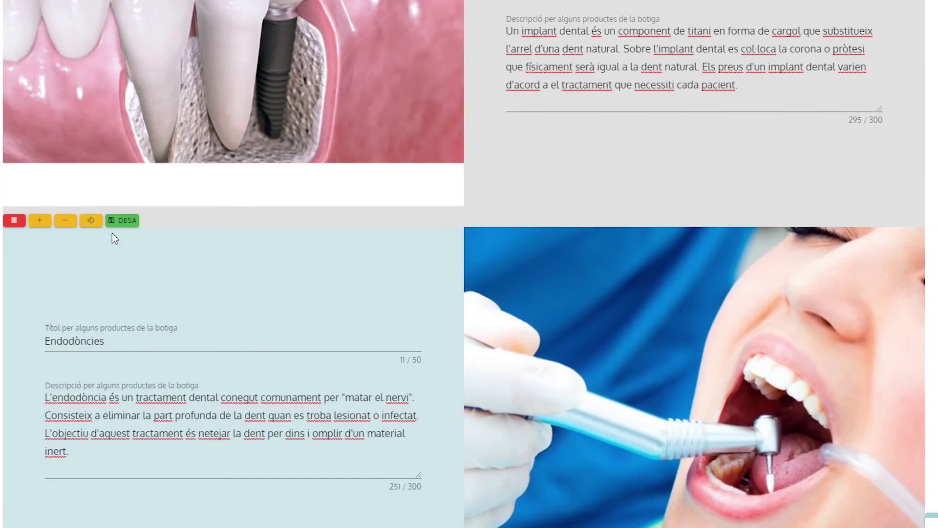
{"action": "scroll", "coordinate": [125, 223], "scroll_direction": "up", "scroll_amount": 15}
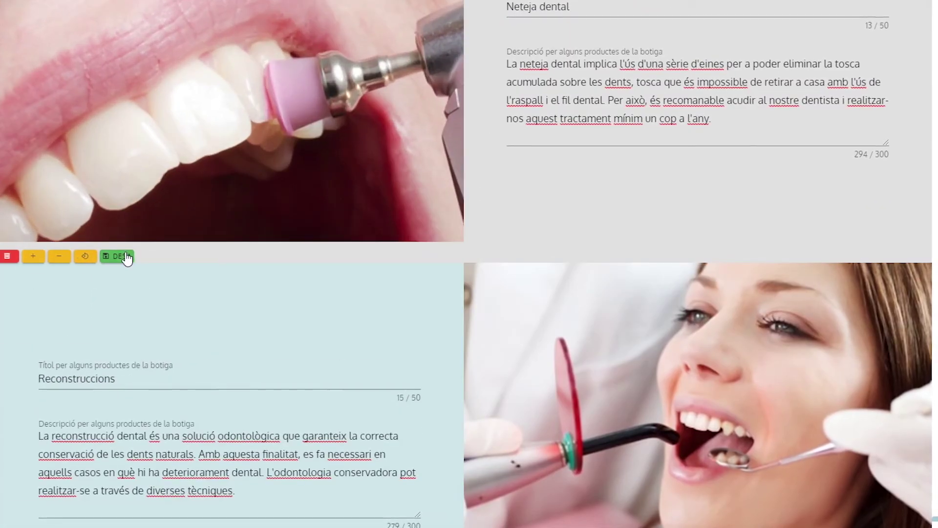
{"action": "left_click", "coordinate": [119, 257]}
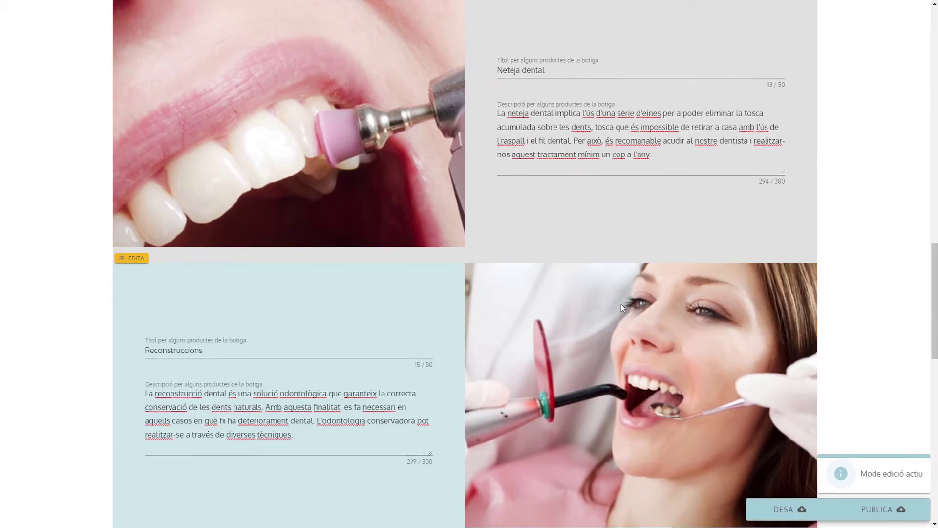
Publish the site, then scroll the home page down to the treatment blocks and back up.
{"action": "left_click", "coordinate": [658, 495]}
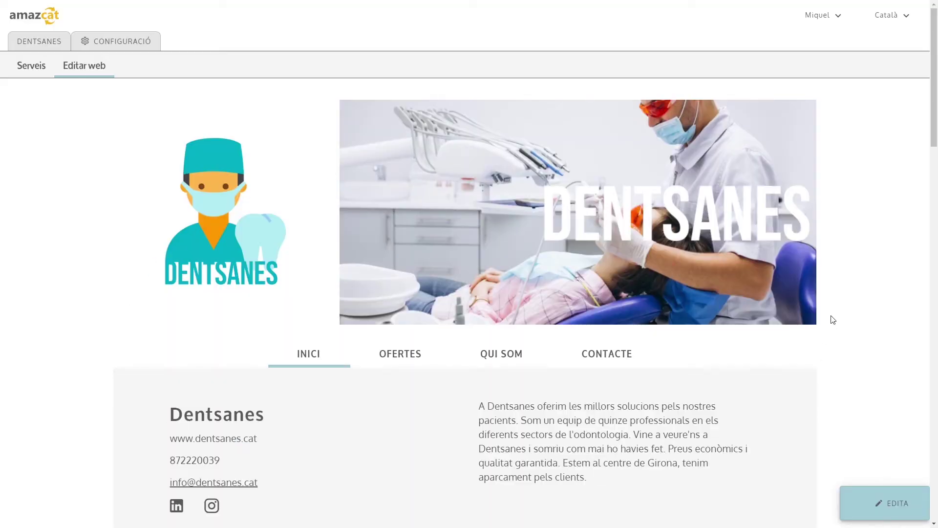
{"action": "scroll", "coordinate": [531, 218], "scroll_direction": "down", "scroll_amount": 7}
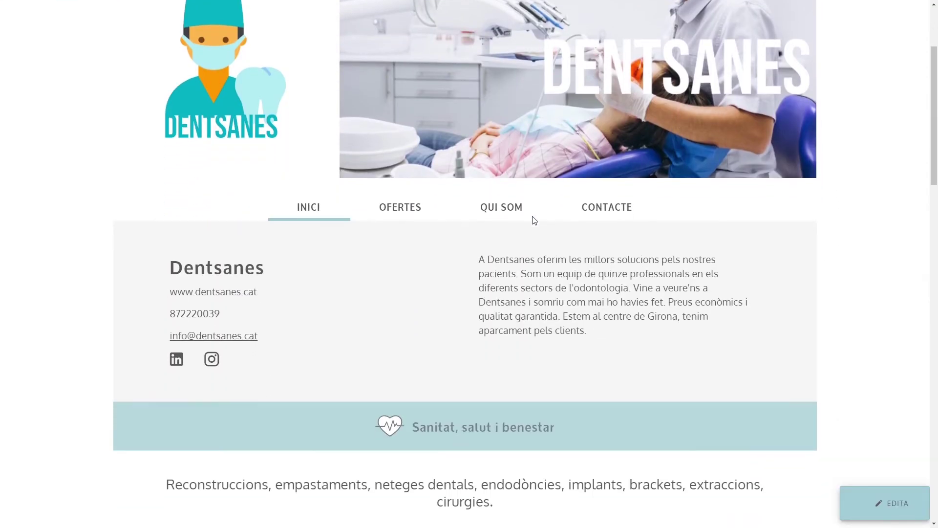
{"action": "scroll", "coordinate": [844, 241], "scroll_direction": "down", "scroll_amount": 14}
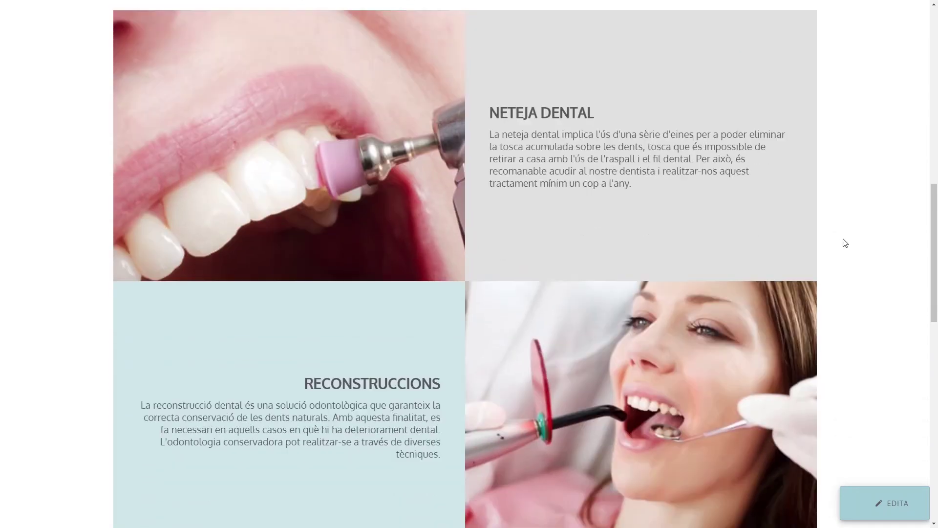
{"action": "scroll", "coordinate": [845, 243], "scroll_direction": "down", "scroll_amount": 7}
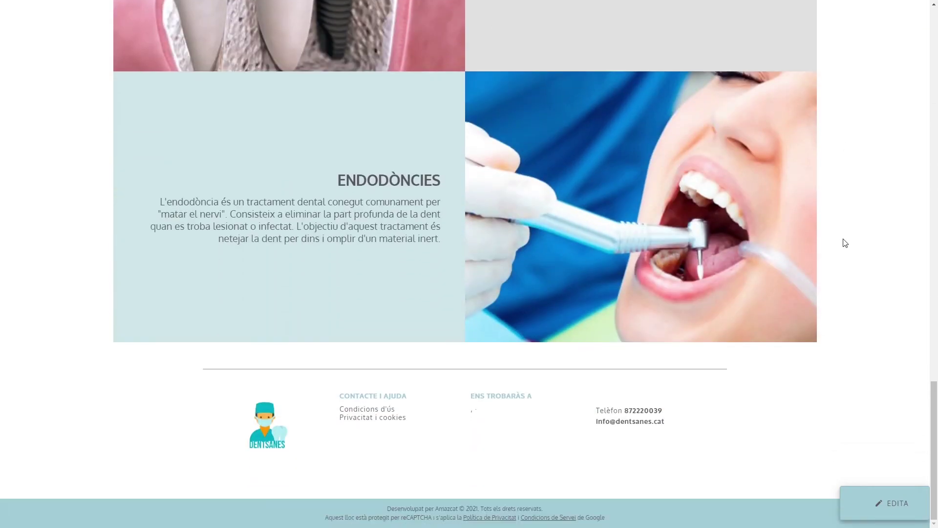
{"action": "scroll", "coordinate": [845, 243], "scroll_direction": "up", "scroll_amount": 12}
{"action": "scroll", "coordinate": [845, 243], "scroll_direction": "up", "scroll_amount": 12}
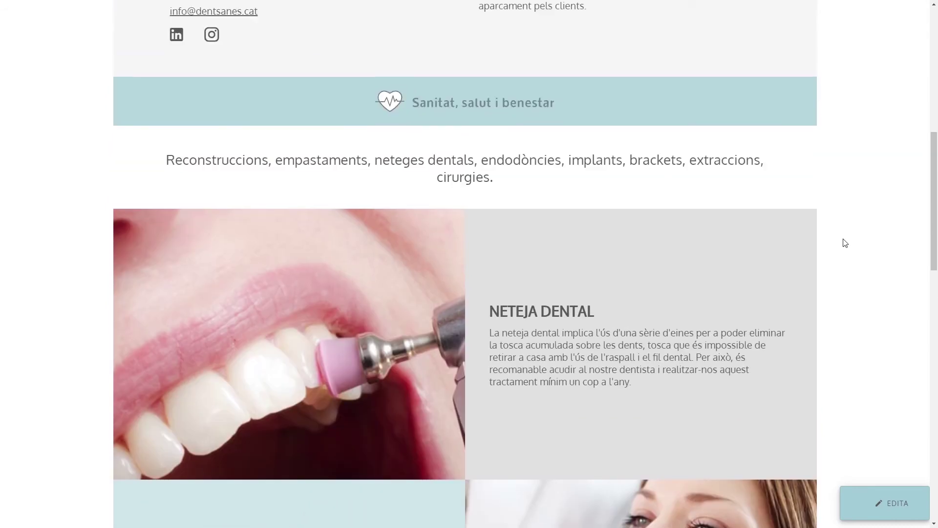
{"action": "scroll", "coordinate": [846, 242], "scroll_direction": "up", "scroll_amount": 2}
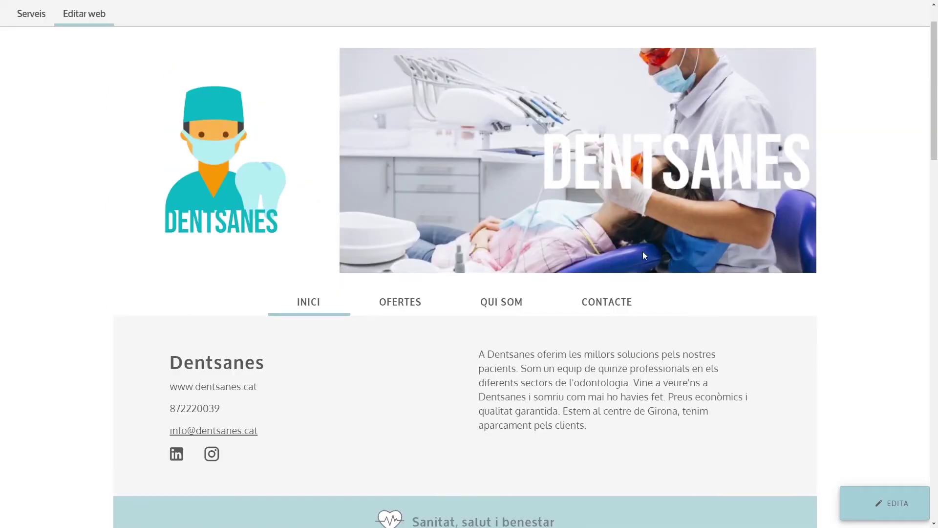
Switch to the Qui som page and insert the team photo into its image area.
{"action": "left_click", "coordinate": [501, 307]}
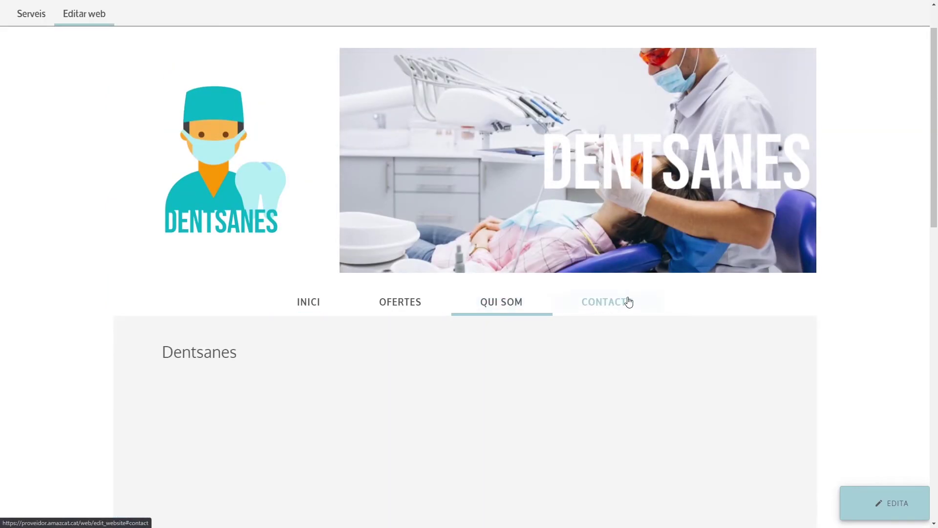
{"action": "scroll", "coordinate": [601, 300], "scroll_direction": "down", "scroll_amount": 1}
{"action": "scroll", "coordinate": [538, 297], "scroll_direction": "up", "scroll_amount": 1}
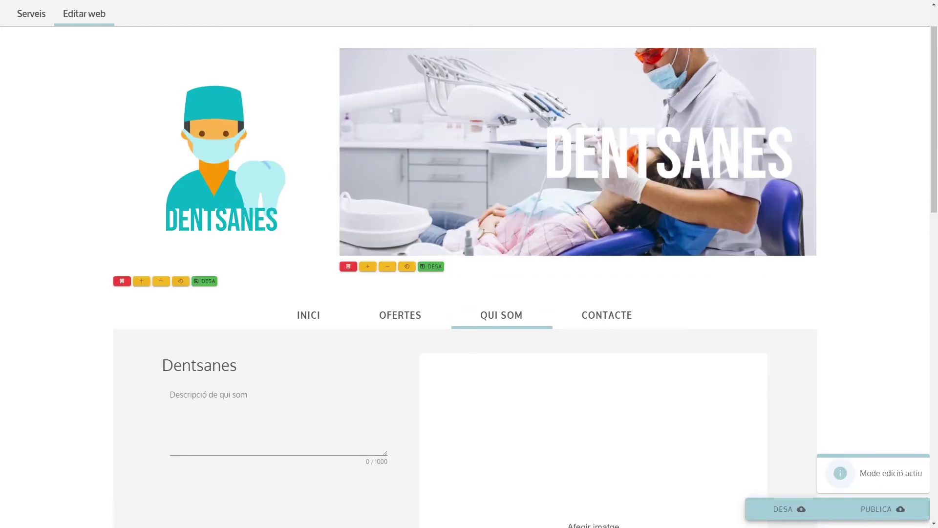
{"action": "scroll", "coordinate": [357, 314], "scroll_direction": "down", "scroll_amount": 3}
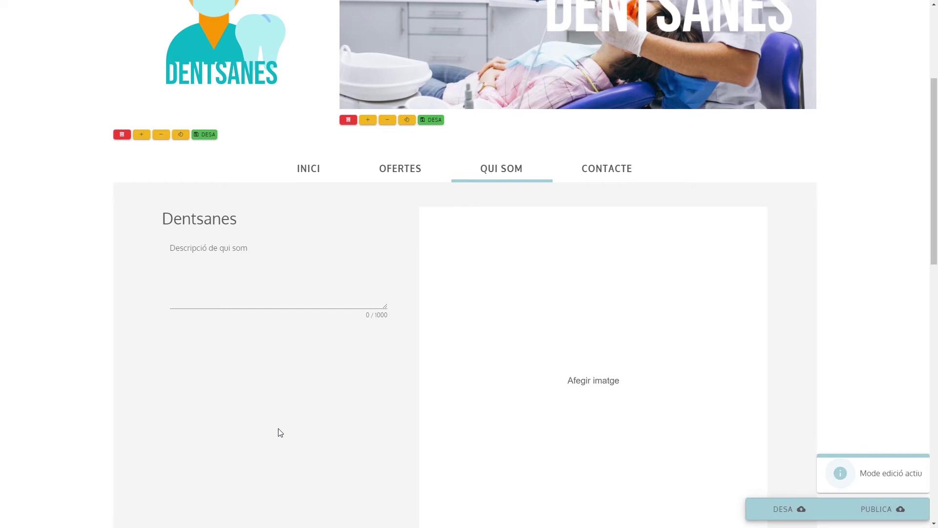
{"action": "left_click", "coordinate": [656, 331]}
{"action": "double_click", "coordinate": [109, 179]}
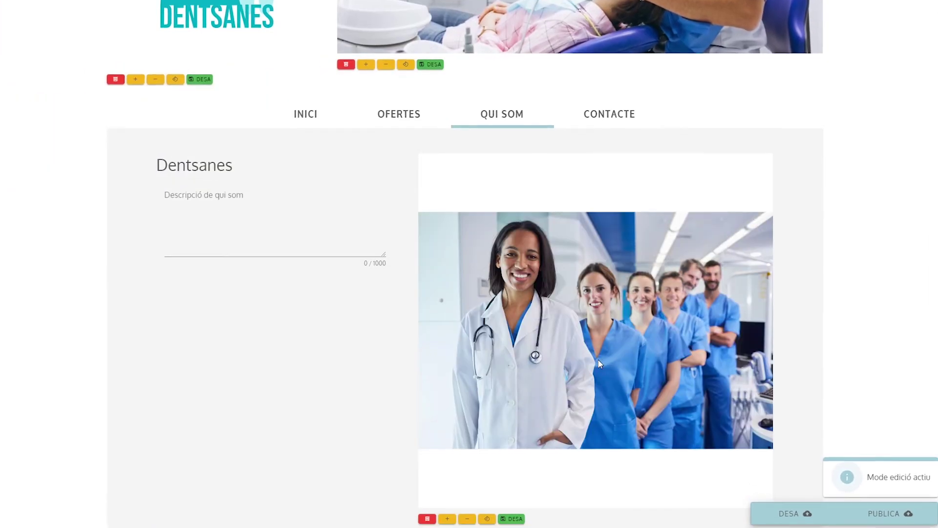
Write the description 'Som un equip de persones apassionades per la nostra feina.' plus a patients sentence.
{"action": "scroll", "coordinate": [600, 364], "scroll_direction": "down", "scroll_amount": 1}
{"action": "left_click", "coordinate": [261, 192]}
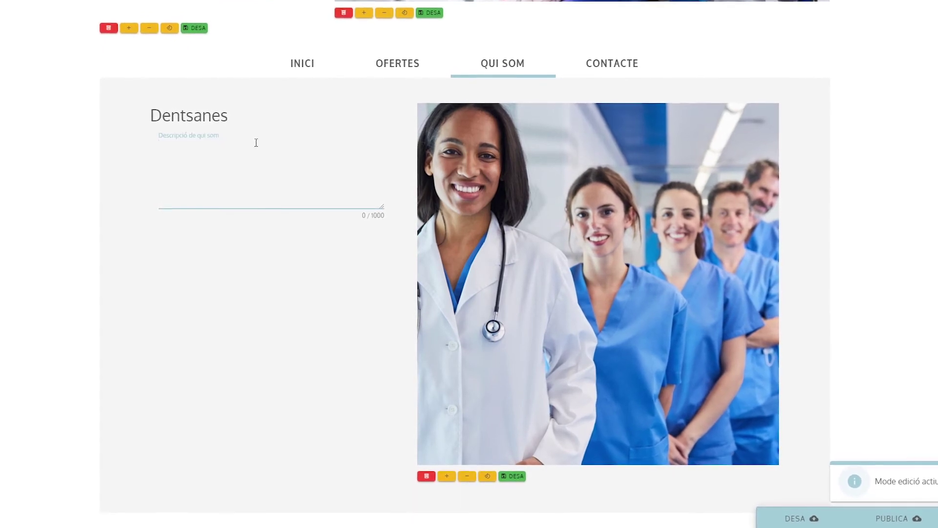
{"action": "type", "text": "Som un equip de persones apassionades per la nostra feina."}
{"action": "key", "text": "Return"}
{"action": "type", "text": "Ens encanta veure com els nostres pacients tornen a somriure com mai ho havien"}
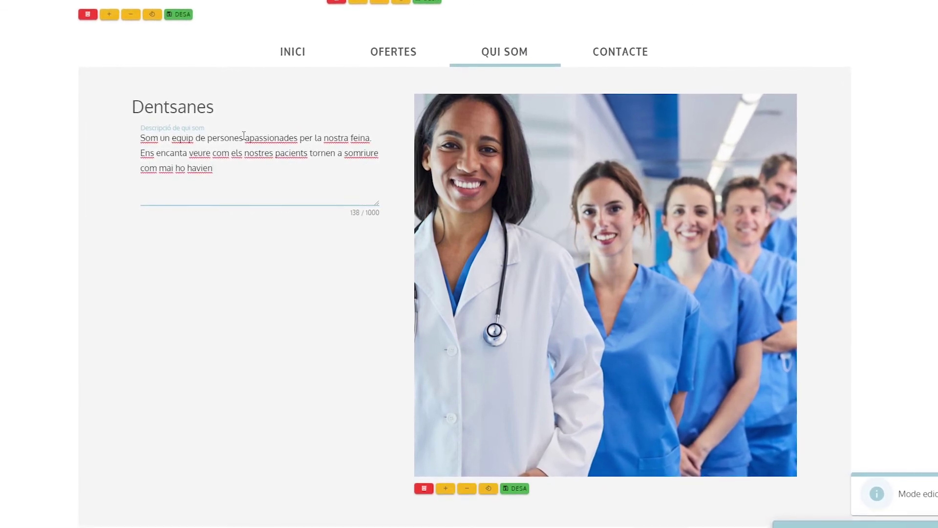
Add the dental nurse photo to the sections below.
{"action": "scroll", "coordinate": [243, 135], "scroll_direction": "down", "scroll_amount": 5}
{"action": "left_click", "coordinate": [320, 369]}
{"action": "left_click", "coordinate": [136, 115]}
{"action": "left_click", "coordinate": [319, 235]}
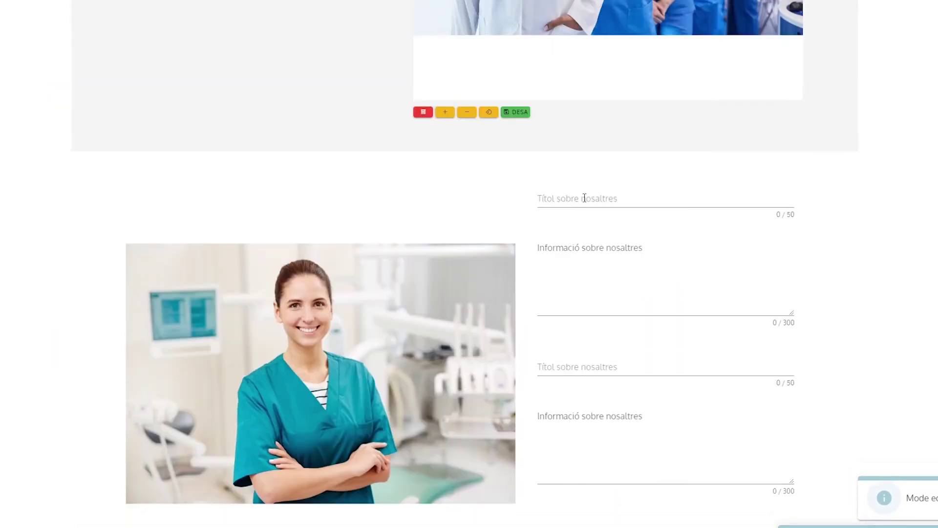
Fill in the 'Més de 100 anys' and 'Eines d'última tecnologia' sections with their descriptions.
{"action": "scroll", "coordinate": [585, 198], "scroll_direction": "down", "scroll_amount": 1}
{"action": "left_click", "coordinate": [572, 140]}
{"action": "type", "text": "Més de 100 anys"}
{"action": "left_click", "coordinate": [592, 186]}
{"action": "type", "text": "Ens avalen més de cent anys d'experiència en el sector."}
{"action": "left_click", "coordinate": [580, 311]}
{"action": "type", "text": "Eines d'última tecno"}
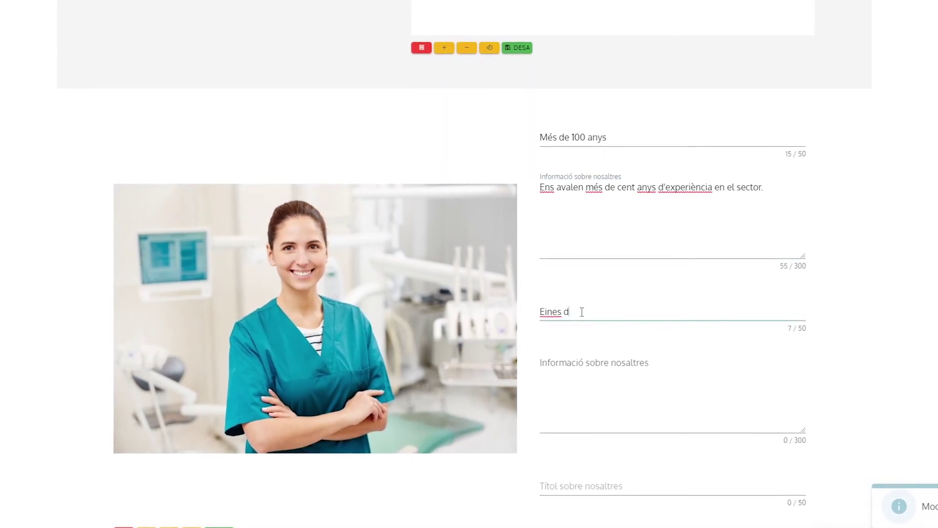
{"action": "type", "text": "logia"}
{"action": "left_click", "coordinate": [597, 361]}
{"action": "type", "text": "Utilitzem les millors màquines p"}
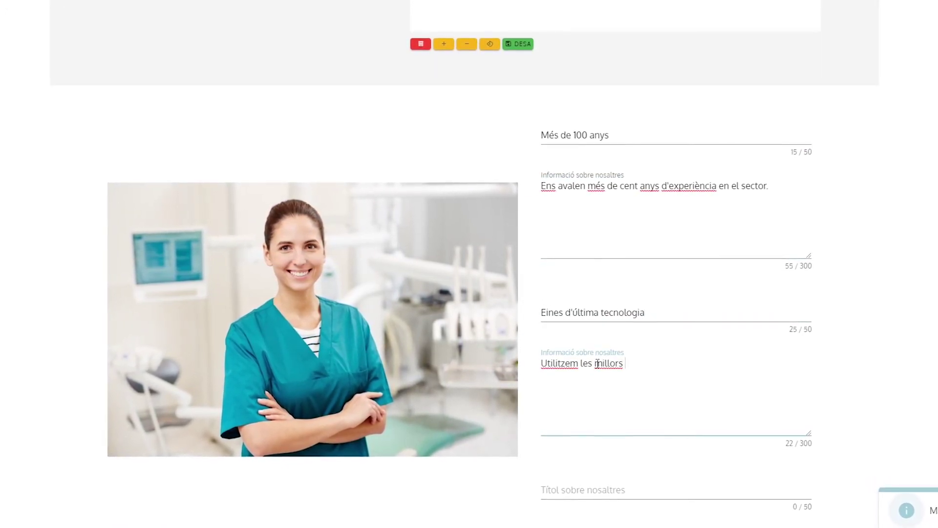
{"action": "type", "text": "er oferir un servei de qualitat."}
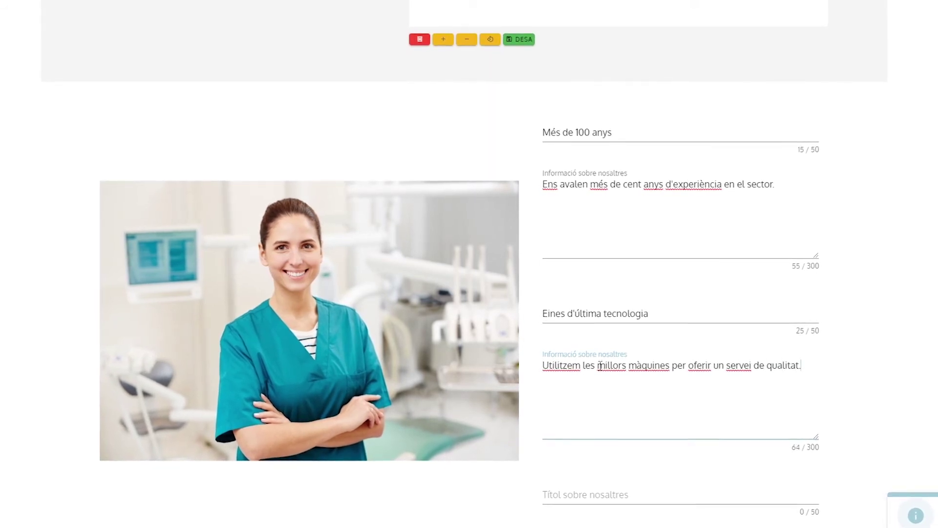
Add the third section 'Atenció personalitzada' with its patient-care description.
{"action": "scroll", "coordinate": [600, 365], "scroll_direction": "down", "scroll_amount": 5}
{"action": "left_click", "coordinate": [593, 260]}
{"action": "type", "text": "Atenció personalitzada"}
{"action": "key", "text": "Tab"}
{"action": "type", "text": "Cada persona és un món, tractem els nostres pacients"}
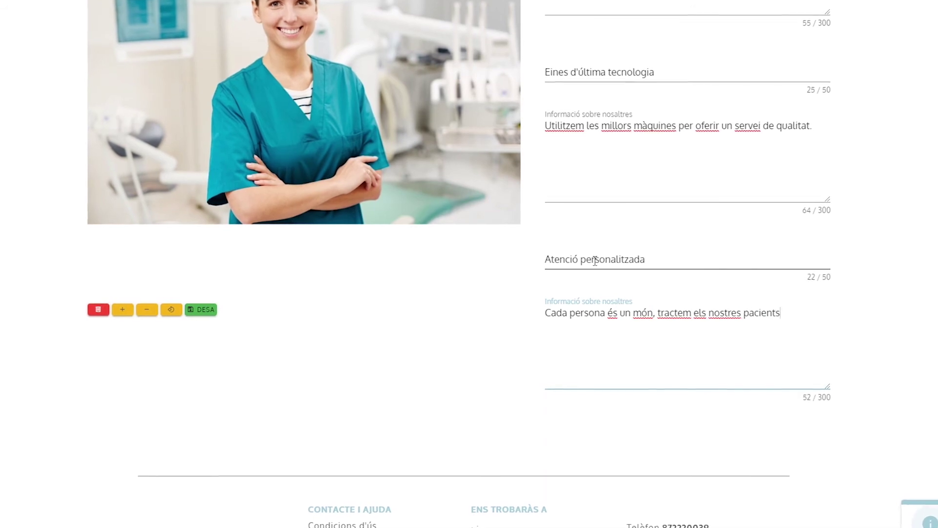
{"action": "type", "text": " amb la millor atenció."}
Enlarge the dental nurse and team photos, then save the Qui som content.
{"action": "left_click", "coordinate": [120, 311]}
{"action": "scroll", "coordinate": [468, 323], "scroll_direction": "up", "scroll_amount": 6}
{"action": "scroll", "coordinate": [469, 323], "scroll_direction": "up", "scroll_amount": 6}
{"action": "left_click", "coordinate": [442, 398]}
{"action": "left_click", "coordinate": [522, 398]}
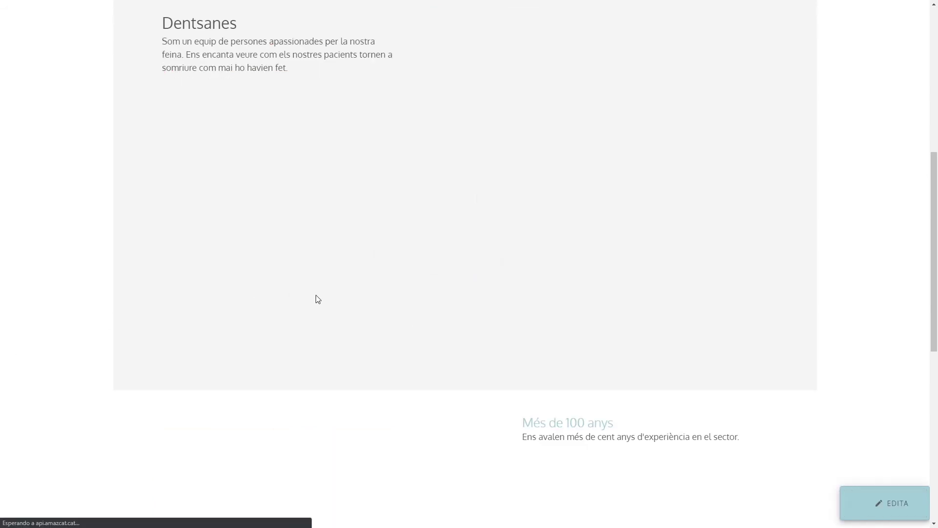
Go to the Contacte page and switch it into edit mode with EDITA.
{"action": "scroll", "coordinate": [541, 222], "scroll_direction": "up", "scroll_amount": 7}
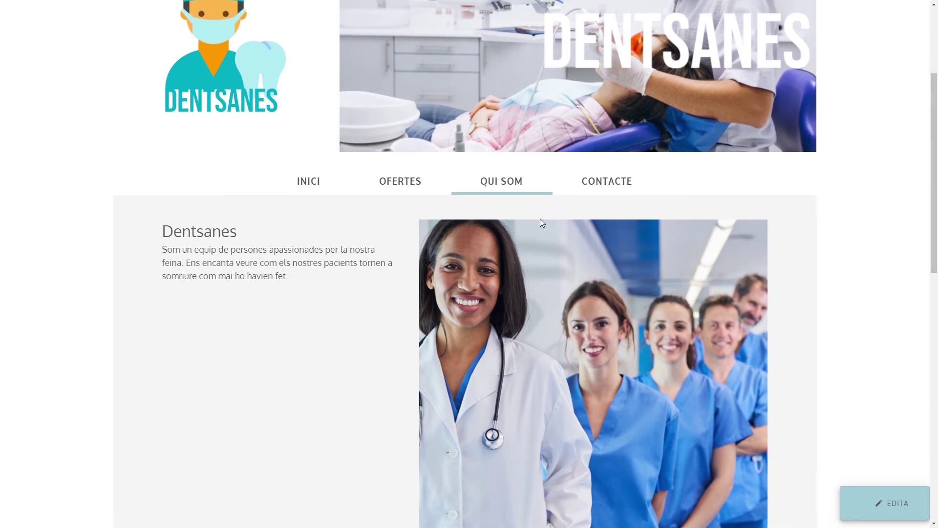
{"action": "scroll", "coordinate": [541, 223], "scroll_direction": "down", "scroll_amount": 6}
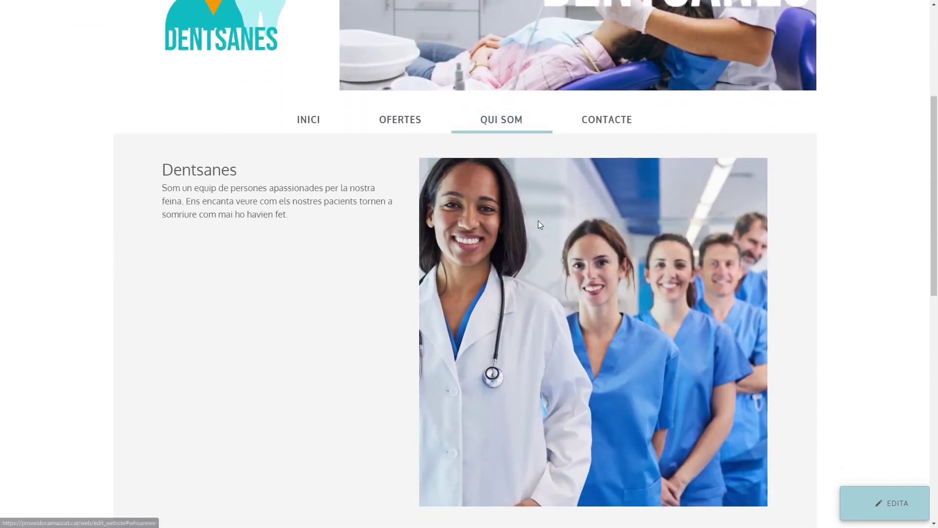
{"action": "scroll", "coordinate": [540, 224], "scroll_direction": "down", "scroll_amount": 7}
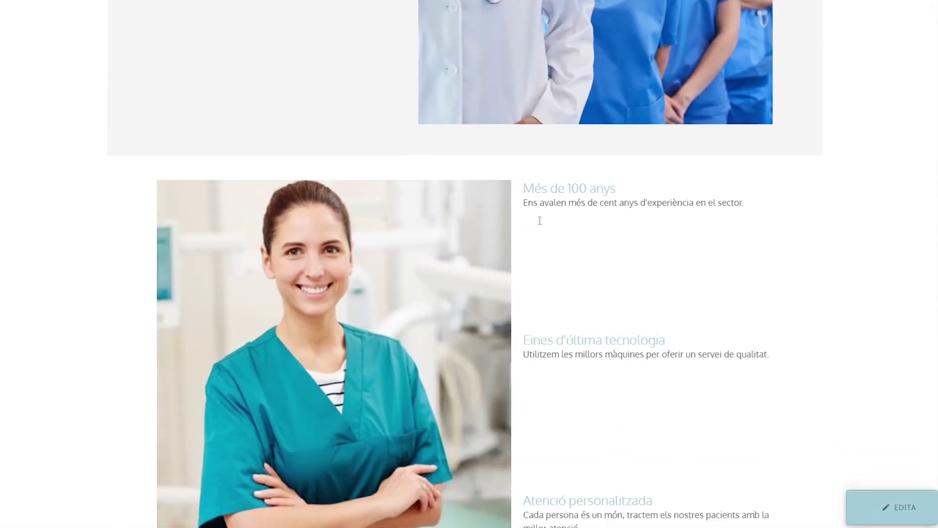
{"action": "scroll", "coordinate": [539, 224], "scroll_direction": "down", "scroll_amount": 3}
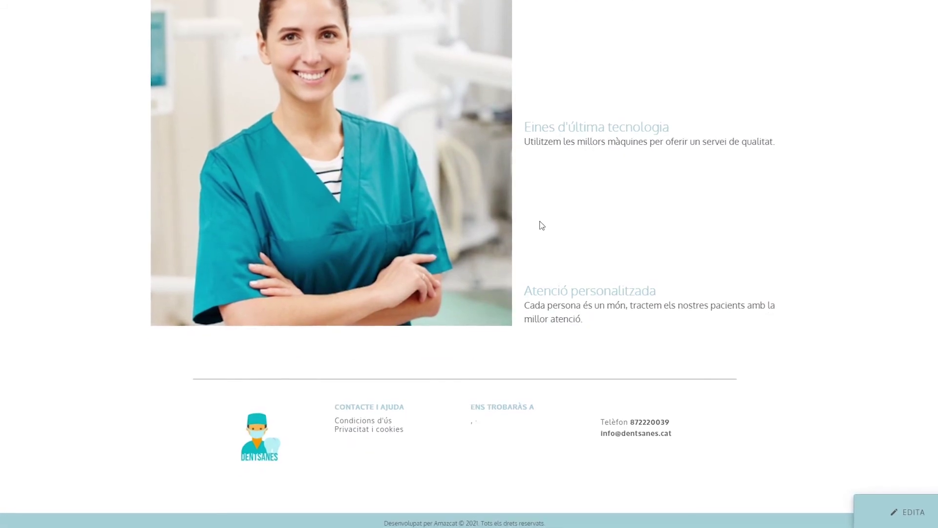
{"action": "scroll", "coordinate": [540, 222], "scroll_direction": "up", "scroll_amount": 5}
{"action": "scroll", "coordinate": [540, 222], "scroll_direction": "up", "scroll_amount": 10}
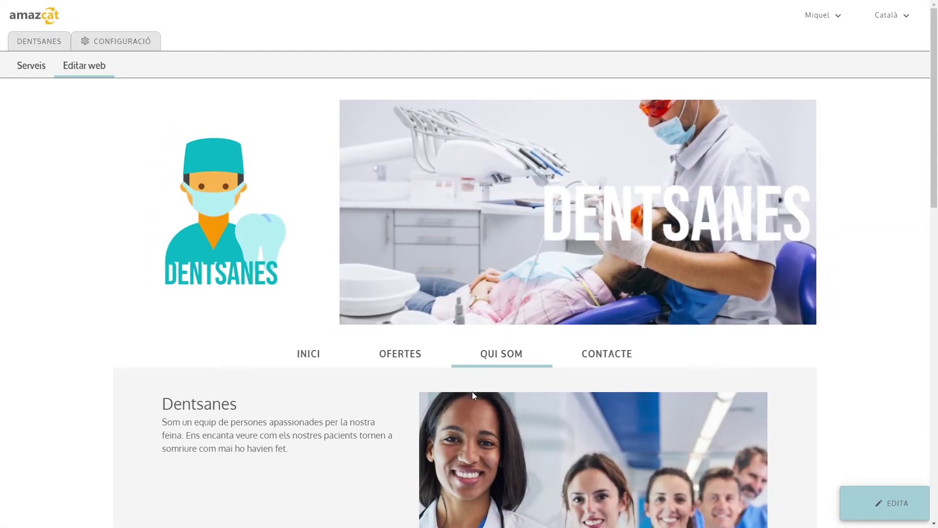
{"action": "left_click", "coordinate": [588, 365]}
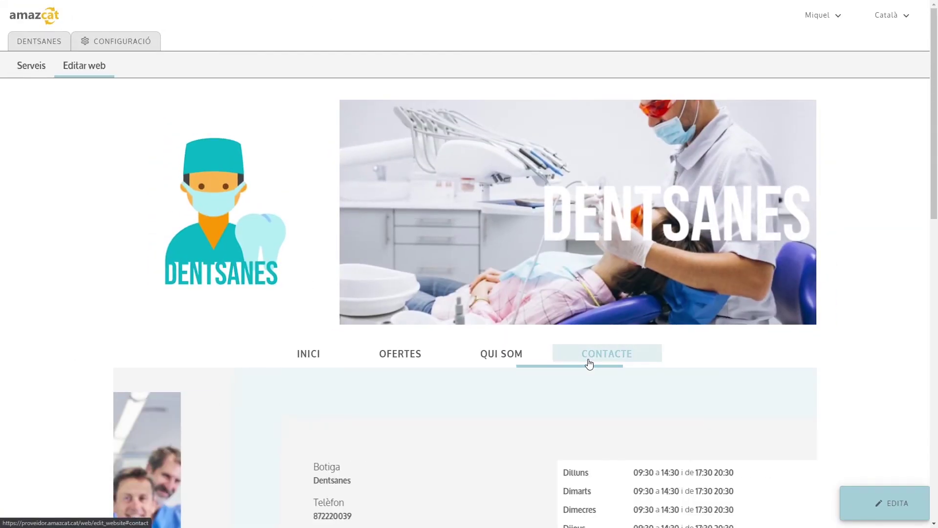
{"action": "scroll", "coordinate": [494, 357], "scroll_direction": "down", "scroll_amount": 2}
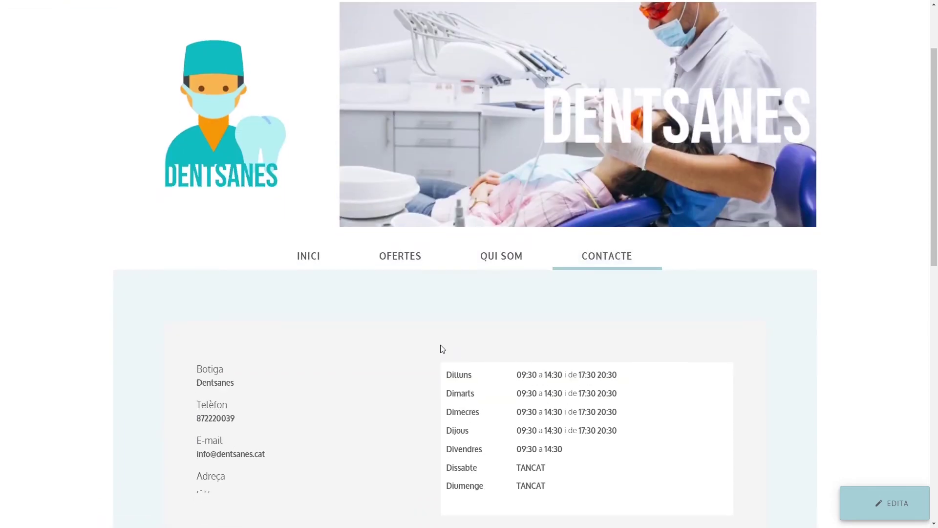
{"action": "scroll", "coordinate": [435, 349], "scroll_direction": "down", "scroll_amount": 3}
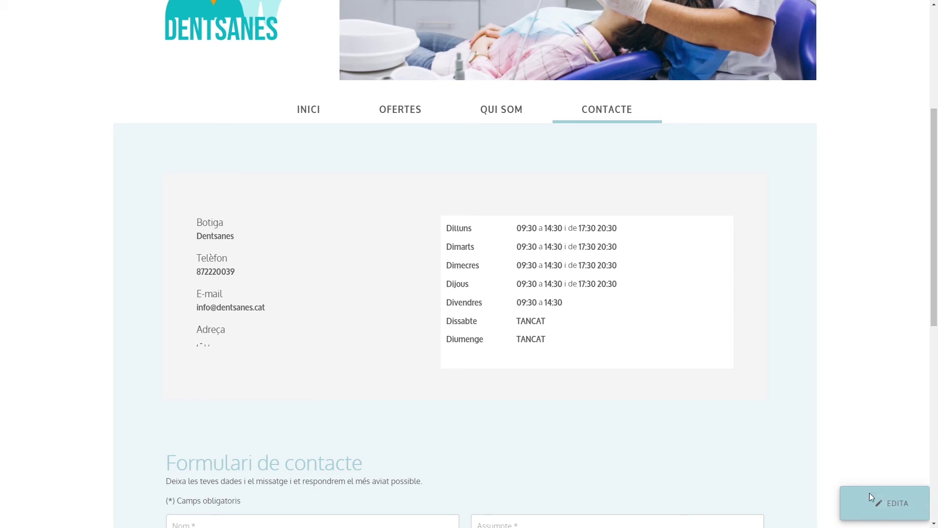
{"action": "left_click", "coordinate": [881, 509]}
{"action": "left_click", "coordinate": [245, 350]}
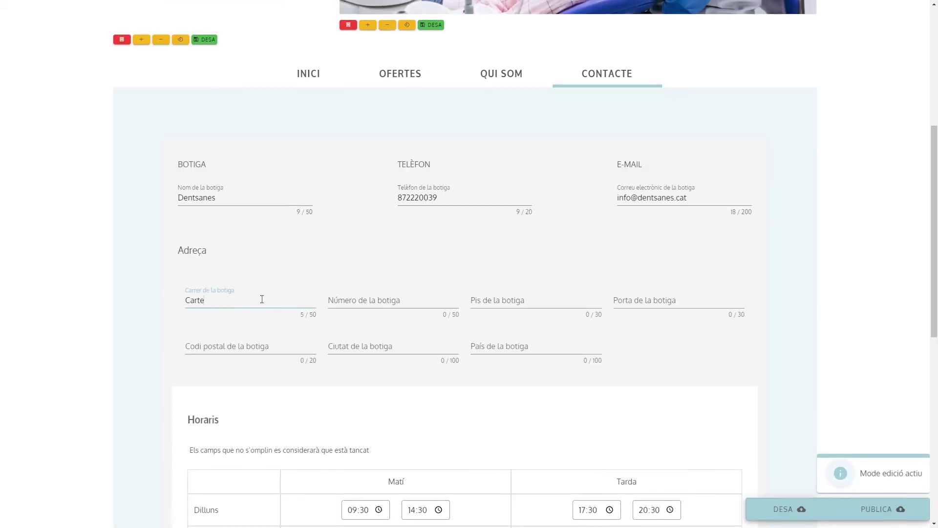
{"action": "key", "text": "Tab"}
{"action": "scroll", "coordinate": [200, 333], "scroll_direction": "down", "scroll_amount": 5}
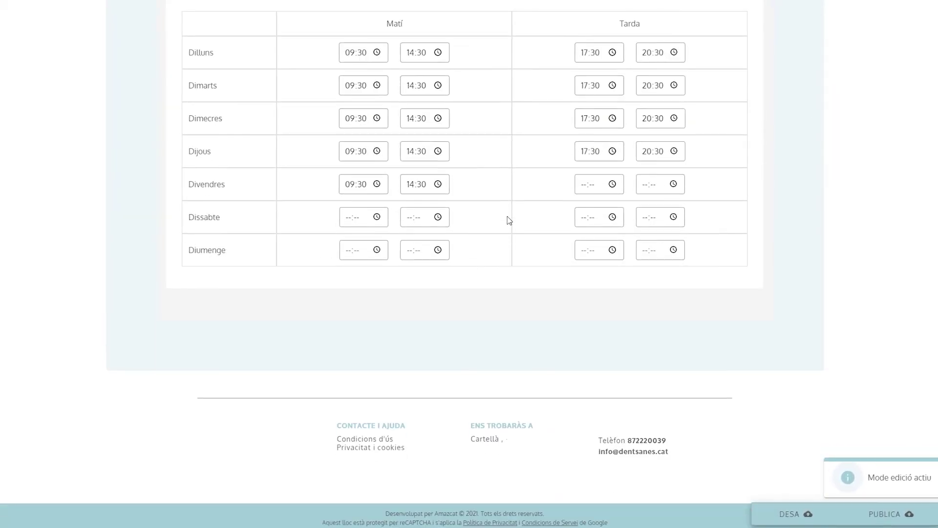
{"action": "left_click", "coordinate": [806, 512]}
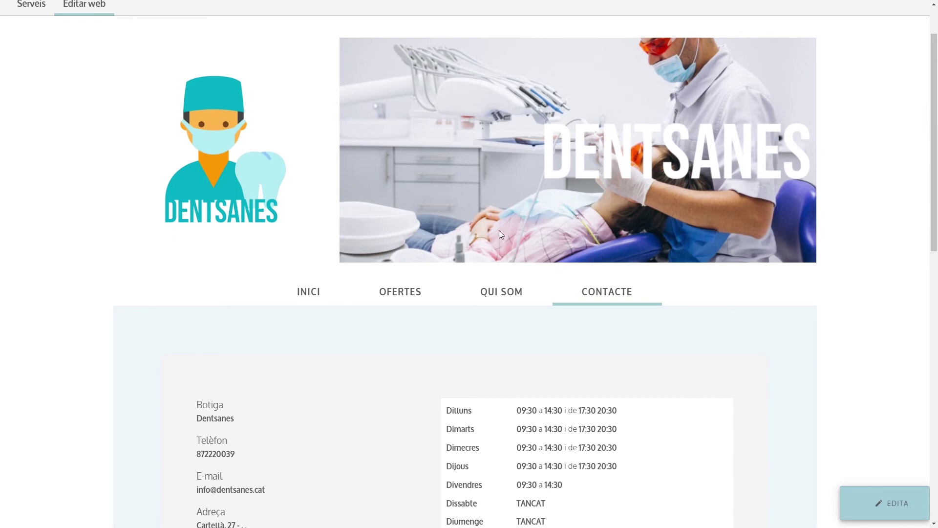
Switch to the Inici page and scroll through its shop details and treatment blocks.
{"action": "scroll", "coordinate": [278, 454], "scroll_direction": "down", "scroll_amount": 5}
{"action": "scroll", "coordinate": [293, 416], "scroll_direction": "up", "scroll_amount": 5}
{"action": "left_click", "coordinate": [313, 294]}
{"action": "scroll", "coordinate": [318, 317], "scroll_direction": "down", "scroll_amount": 6}
{"action": "scroll", "coordinate": [317, 322], "scroll_direction": "down", "scroll_amount": 7}
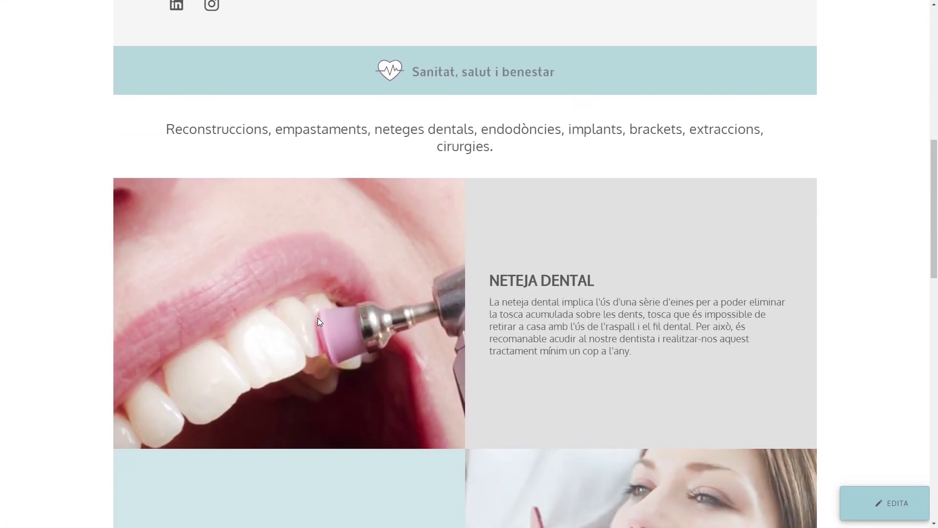
{"action": "scroll", "coordinate": [324, 315], "scroll_direction": "down", "scroll_amount": 5}
{"action": "scroll", "coordinate": [378, 306], "scroll_direction": "up", "scroll_amount": 5}
{"action": "scroll", "coordinate": [378, 306], "scroll_direction": "up", "scroll_amount": 10}
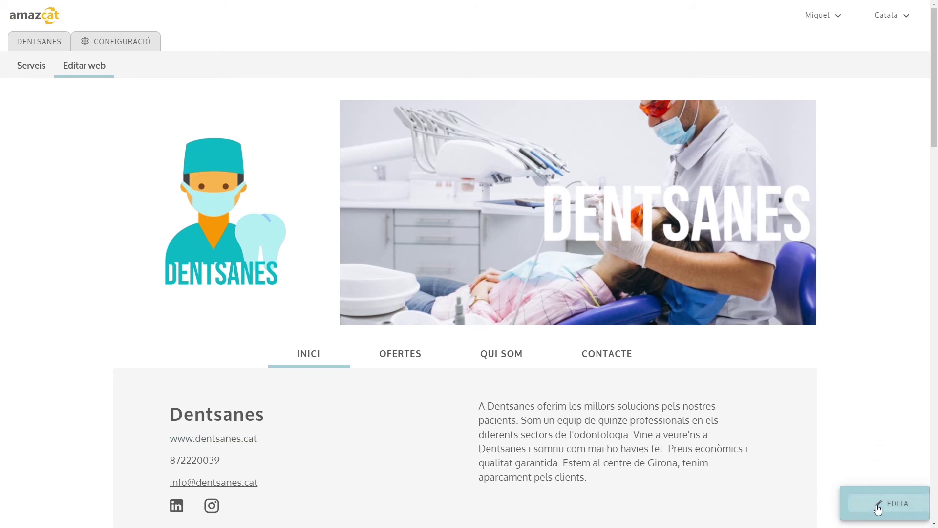
Enter edit mode, publish the website with PUBLICA and dismiss the success message.
{"action": "left_click", "coordinate": [860, 489]}
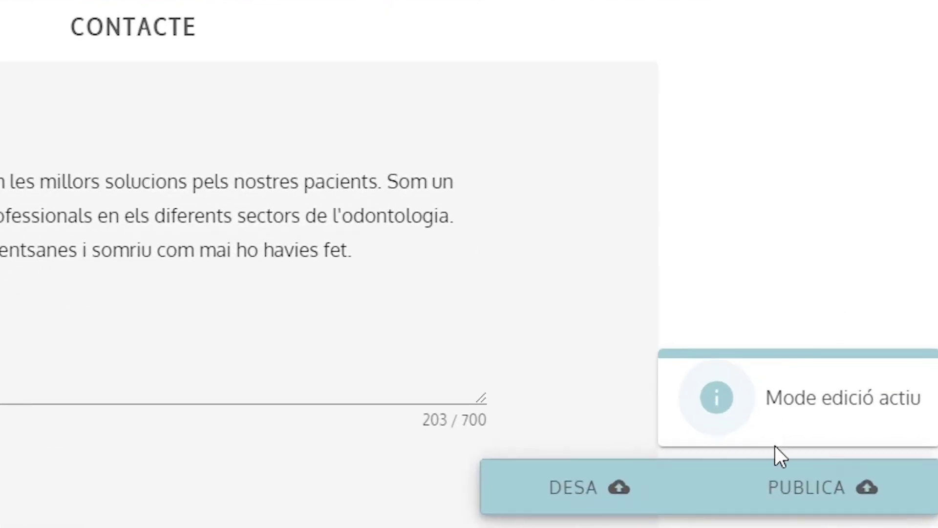
{"action": "left_click", "coordinate": [797, 488]}
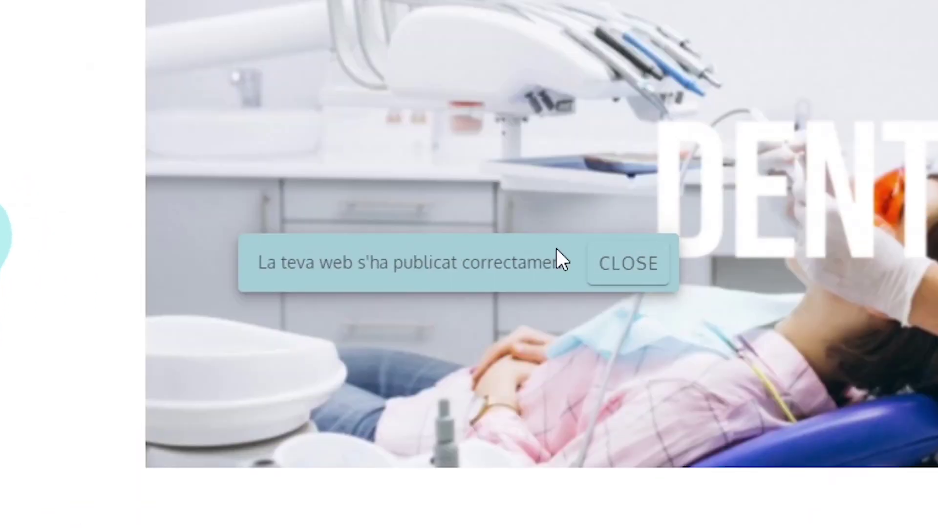
{"action": "left_click", "coordinate": [601, 277]}
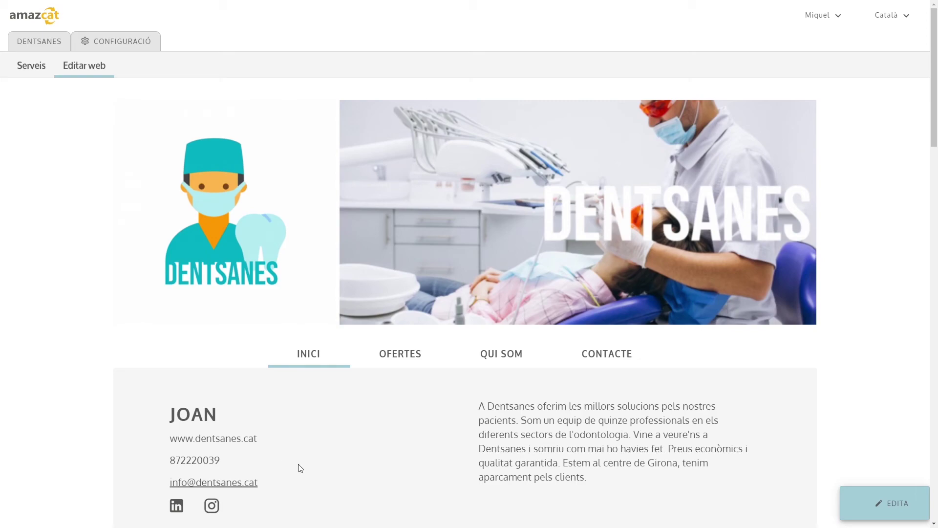
Try editing again and acknowledge the notice that the site is being validated.
{"action": "left_click", "coordinate": [895, 507]}
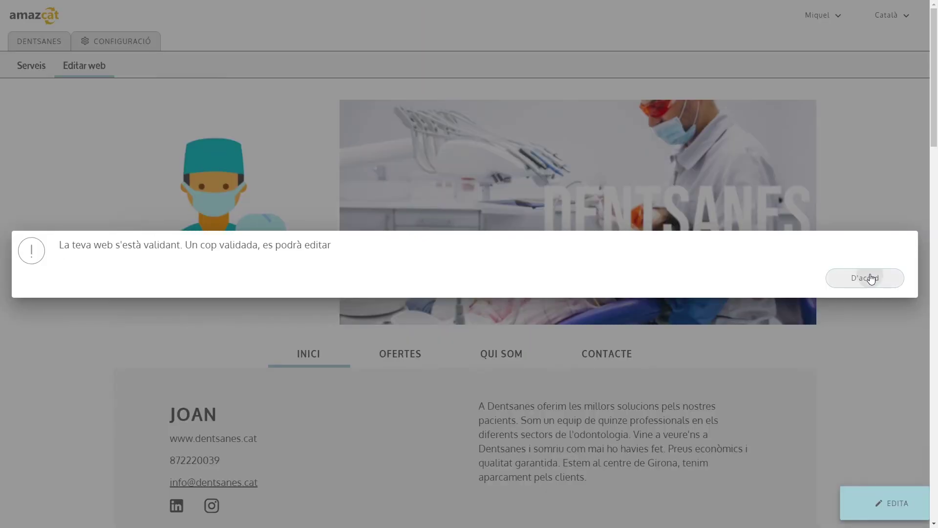
{"action": "left_click", "coordinate": [864, 278]}
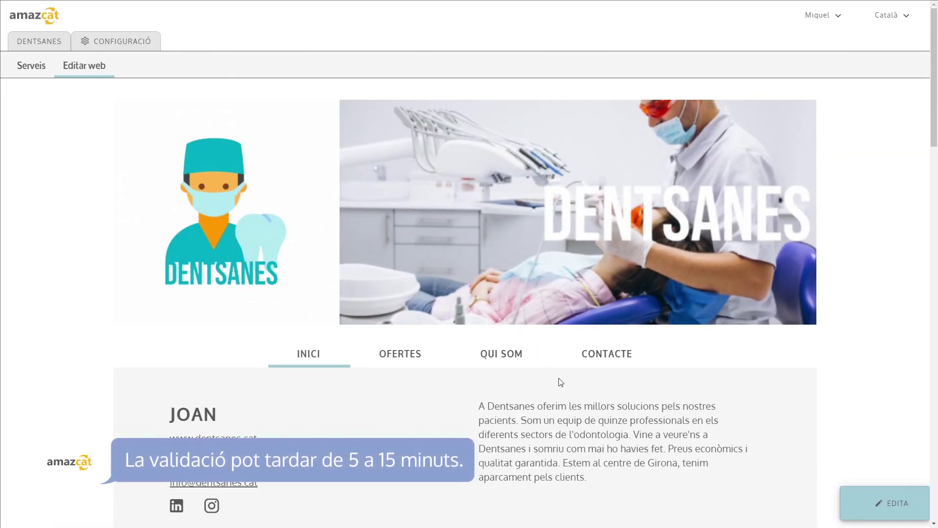
{"action": "scroll", "coordinate": [521, 353], "scroll_direction": "down", "scroll_amount": 1}
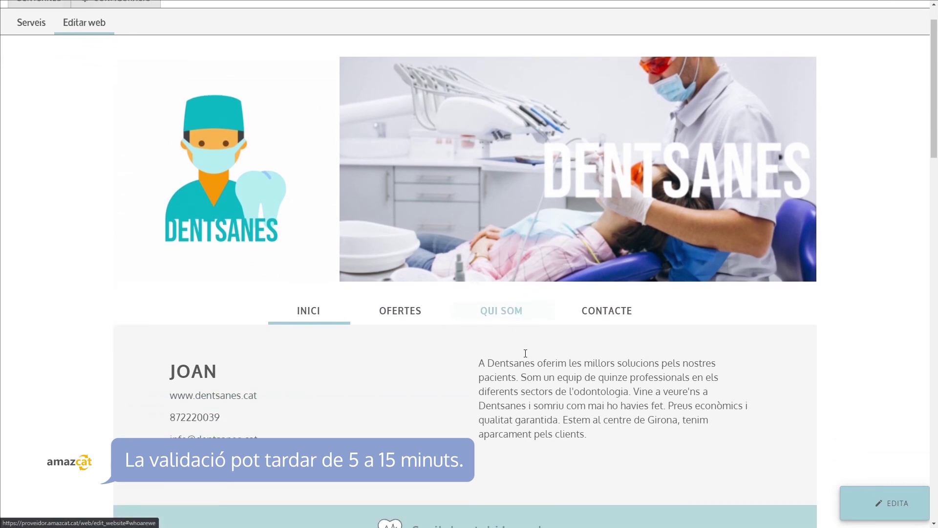
Clear the Descripció de la botiga text and try publishing with it empty.
{"action": "left_click", "coordinate": [888, 508]}
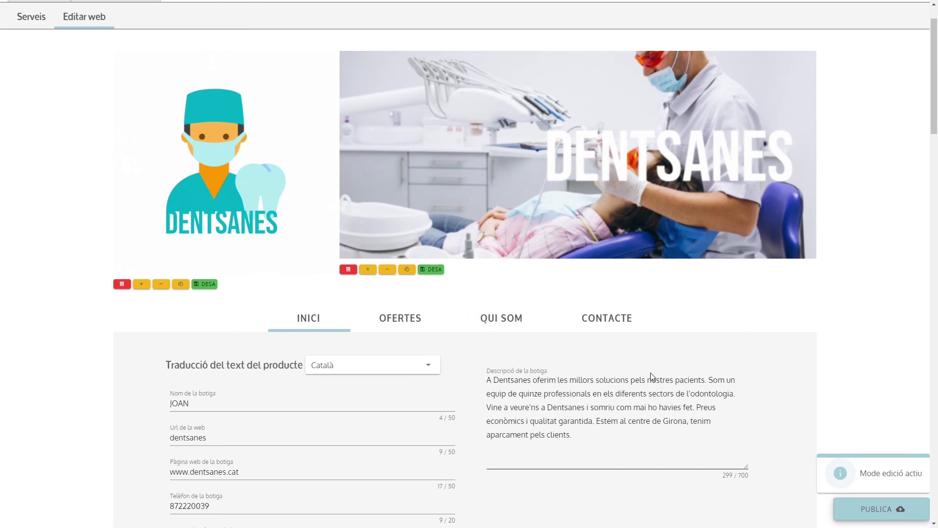
{"action": "scroll", "coordinate": [616, 373], "scroll_direction": "down", "scroll_amount": 2}
{"action": "key", "text": "ctrl+a"}
{"action": "key", "text": "ctrl+c"}
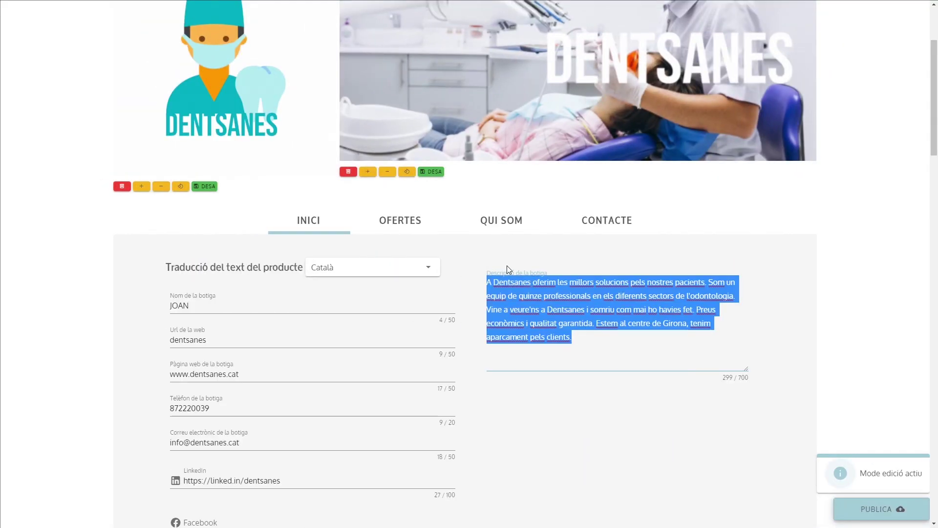
{"action": "key", "text": "BackSpace"}
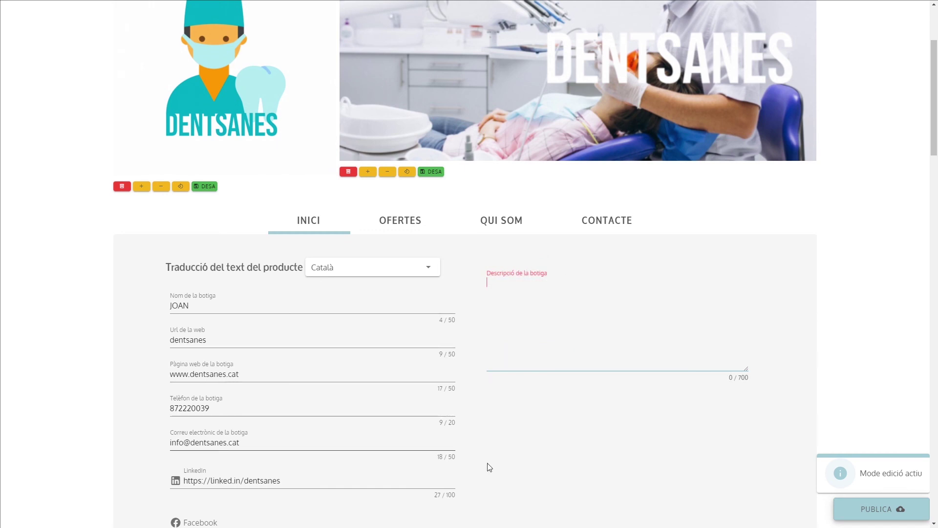
{"action": "left_click", "coordinate": [878, 512]}
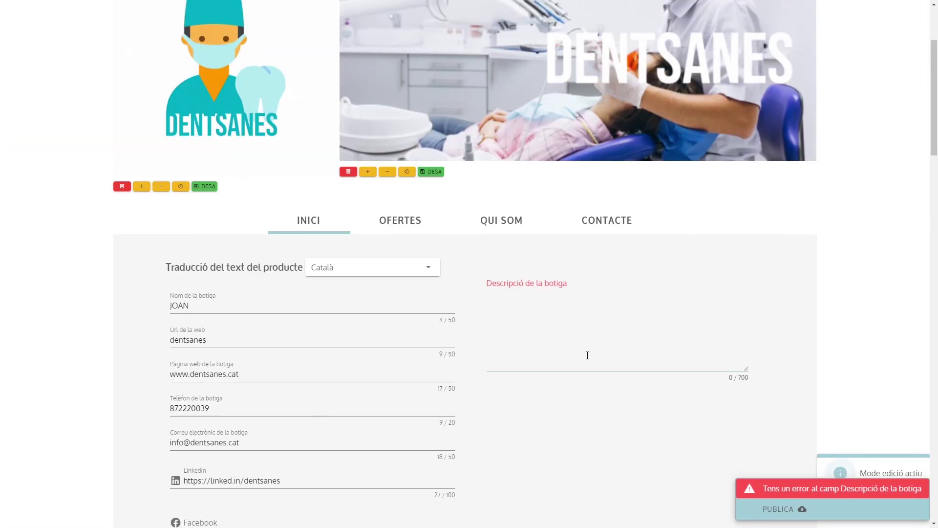
Paste the original Girona clinic description back into the shop description field.
{"action": "scroll", "coordinate": [471, 339], "scroll_direction": "down", "scroll_amount": 2}
{"action": "scroll", "coordinate": [470, 339], "scroll_direction": "down", "scroll_amount": 4}
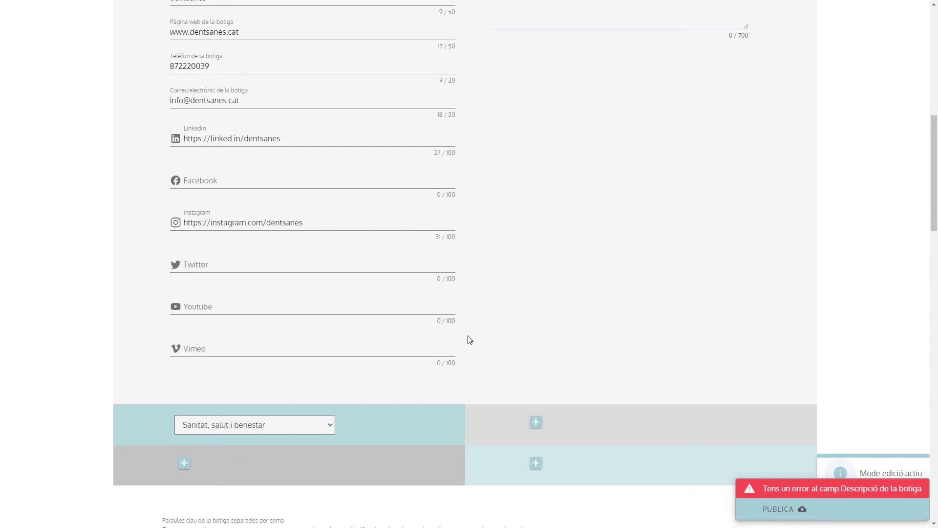
{"action": "scroll", "coordinate": [489, 337], "scroll_direction": "up", "scroll_amount": 6}
{"action": "left_click", "coordinate": [523, 309]}
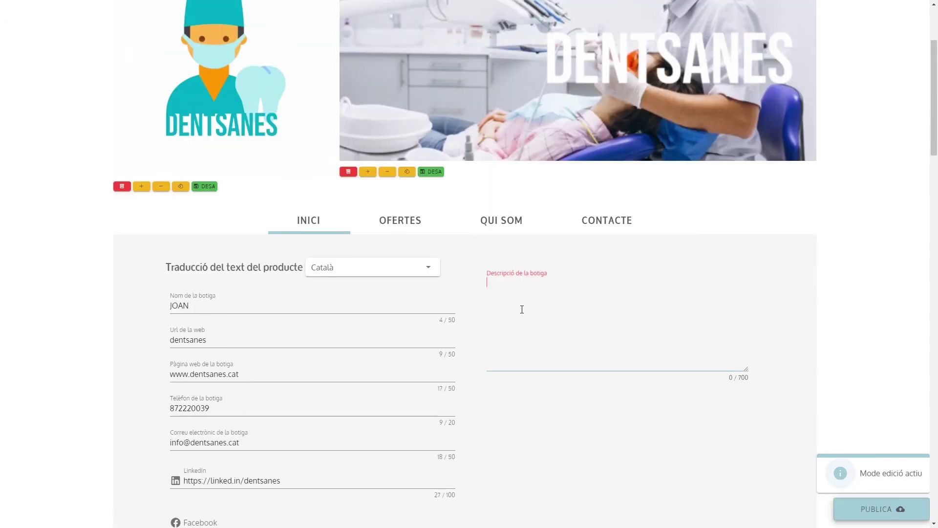
{"action": "key", "text": "ctrl+v"}
{"action": "left_click", "coordinate": [832, 339]}
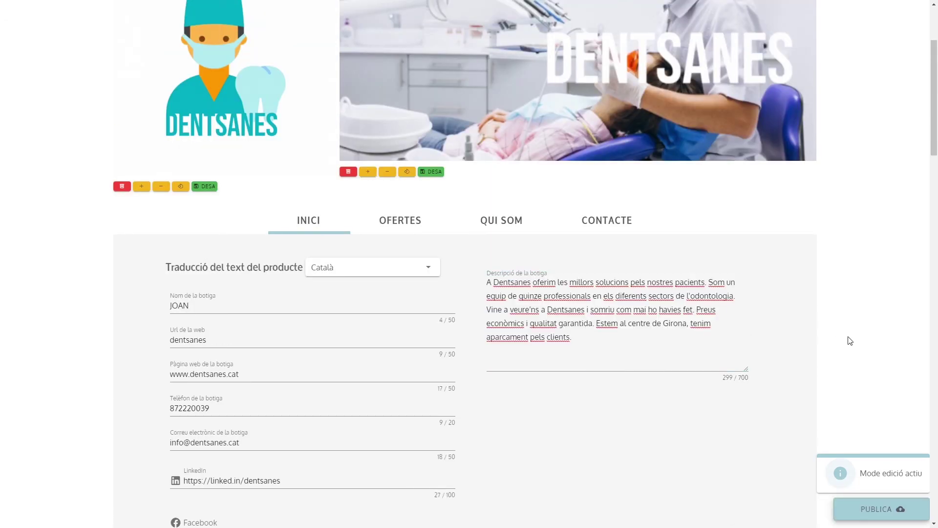
Publish the corrected site, then review the Inici services and the Contacte page.
{"action": "left_click", "coordinate": [874, 512]}
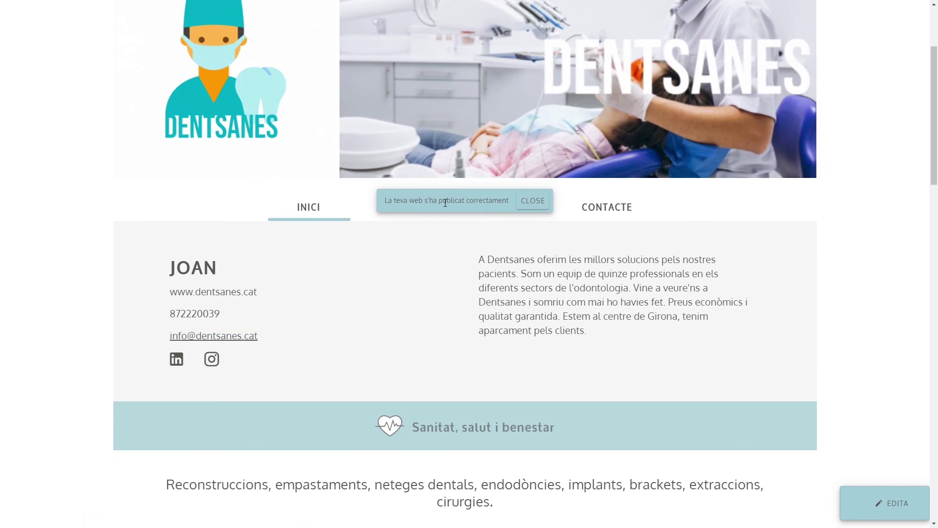
{"action": "left_click", "coordinate": [534, 201]}
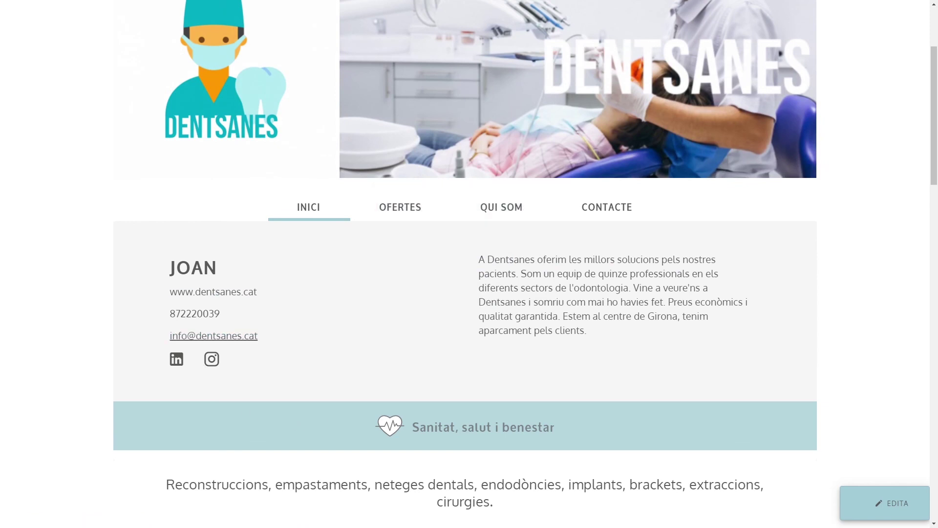
{"action": "scroll", "coordinate": [426, 291], "scroll_direction": "down", "scroll_amount": 7}
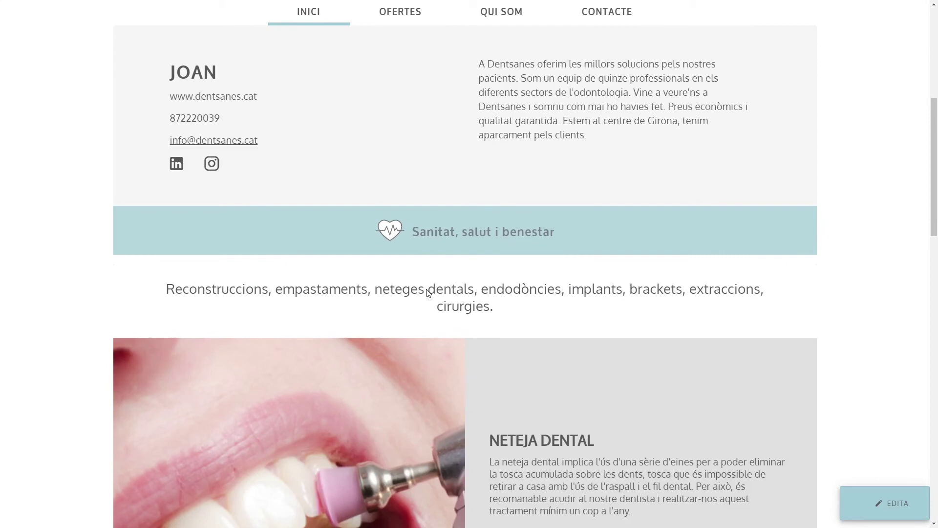
{"action": "scroll", "coordinate": [427, 290], "scroll_direction": "down", "scroll_amount": 9}
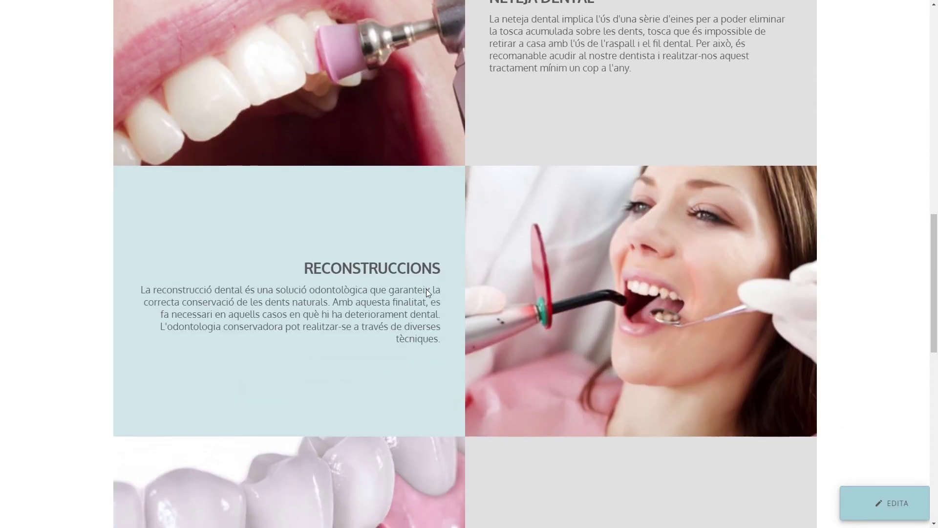
{"action": "scroll", "coordinate": [426, 289], "scroll_direction": "down", "scroll_amount": 6}
{"action": "scroll", "coordinate": [426, 288], "scroll_direction": "up", "scroll_amount": 6}
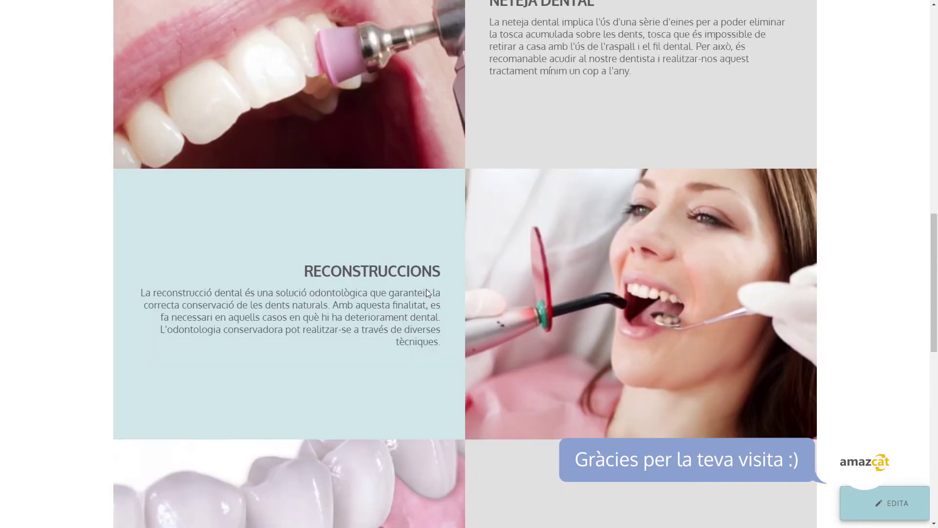
{"action": "scroll", "coordinate": [426, 289], "scroll_direction": "up", "scroll_amount": 15}
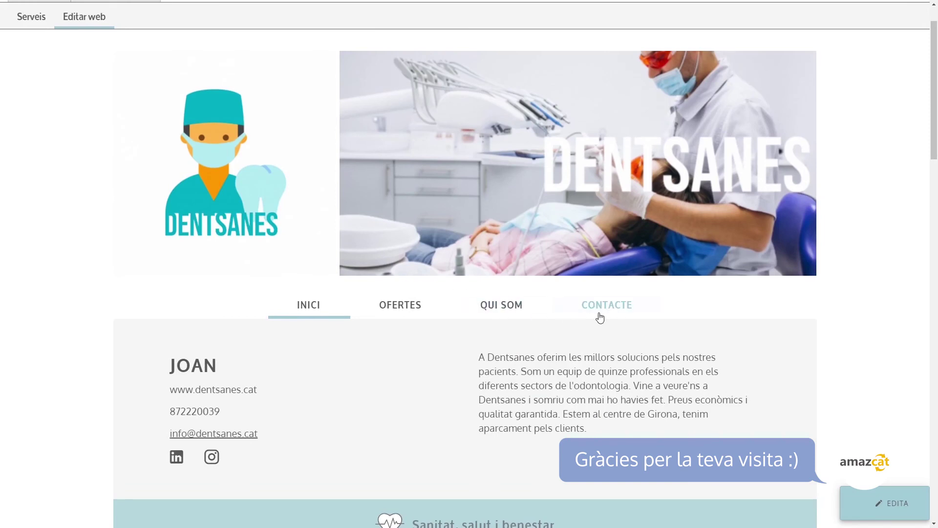
{"action": "left_click", "coordinate": [606, 305]}
{"action": "scroll", "coordinate": [452, 317], "scroll_direction": "down", "scroll_amount": 2}
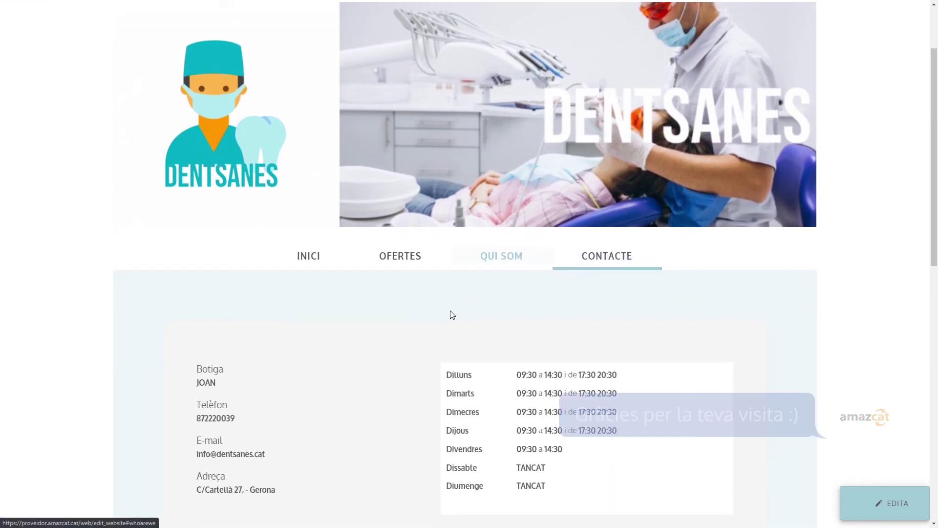